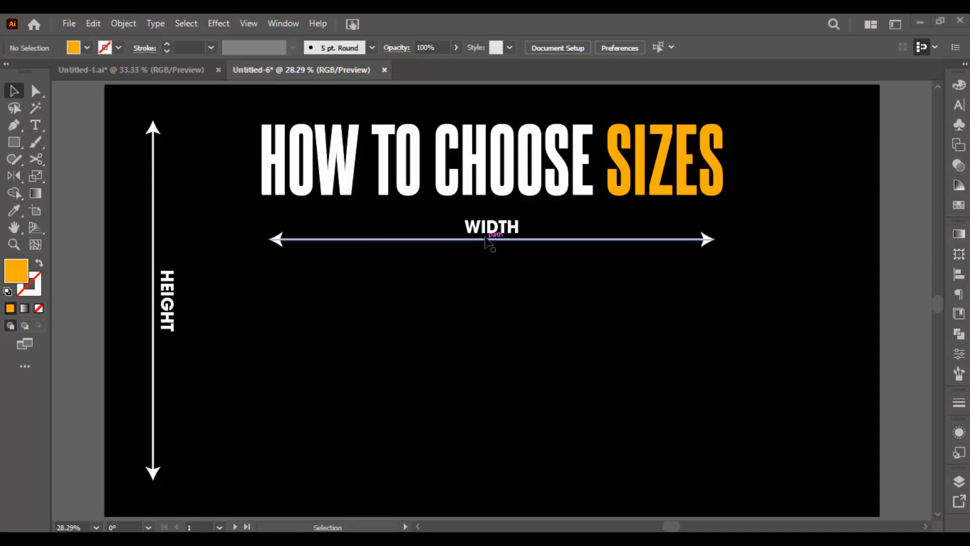
- Select the WIDTH arrow and HEIGHT labels on the sizes slide to point them out
left_click(506, 240)
left_click(169, 301)
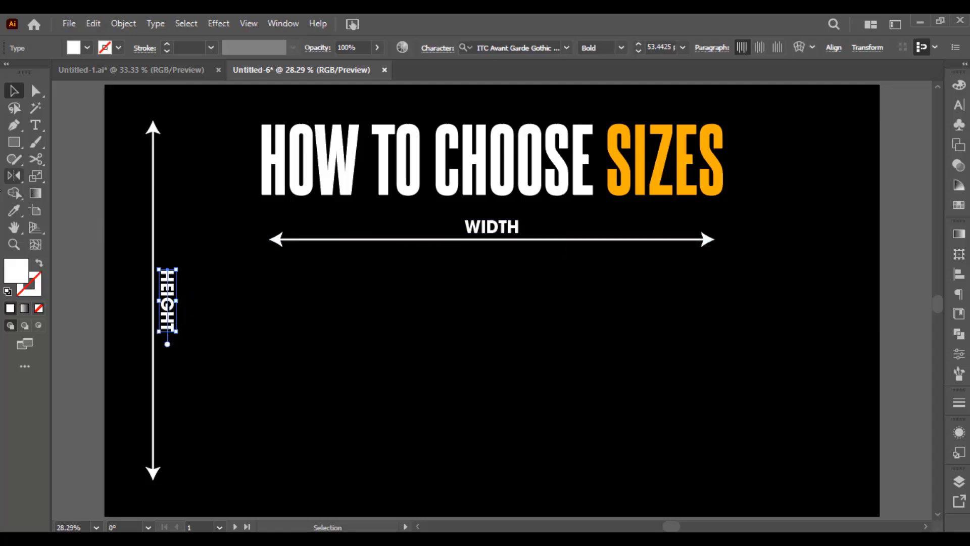
left_click(269, 242)
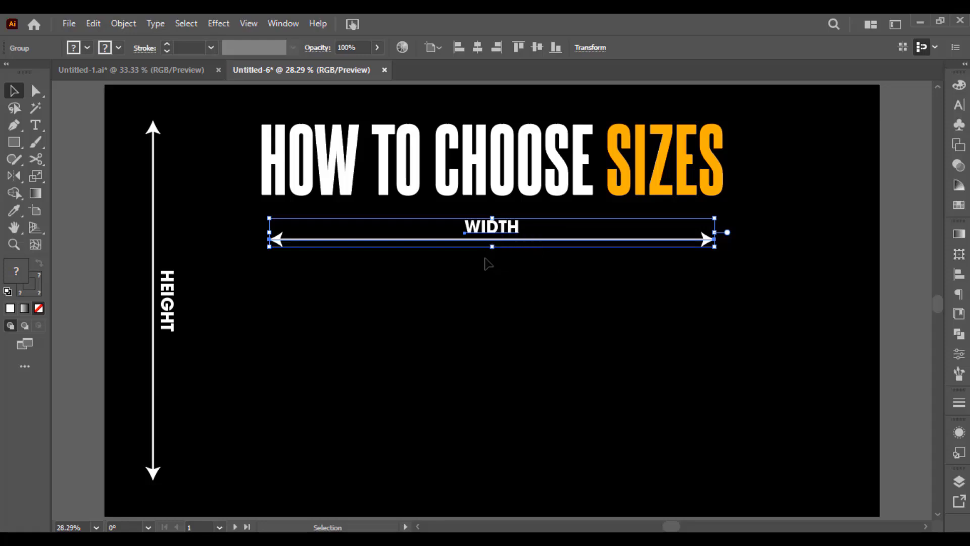
left_click(489, 262)
left_click(169, 300)
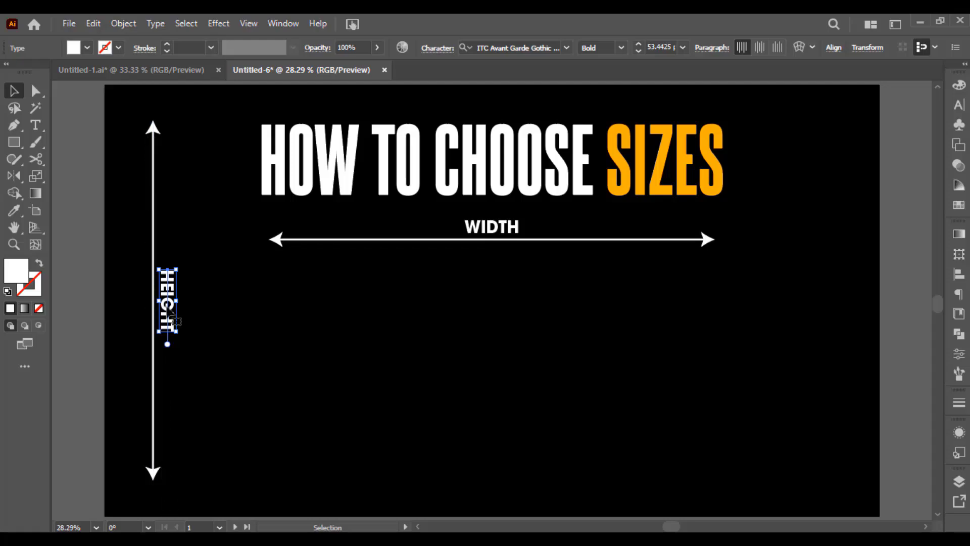
left_click(258, 260)
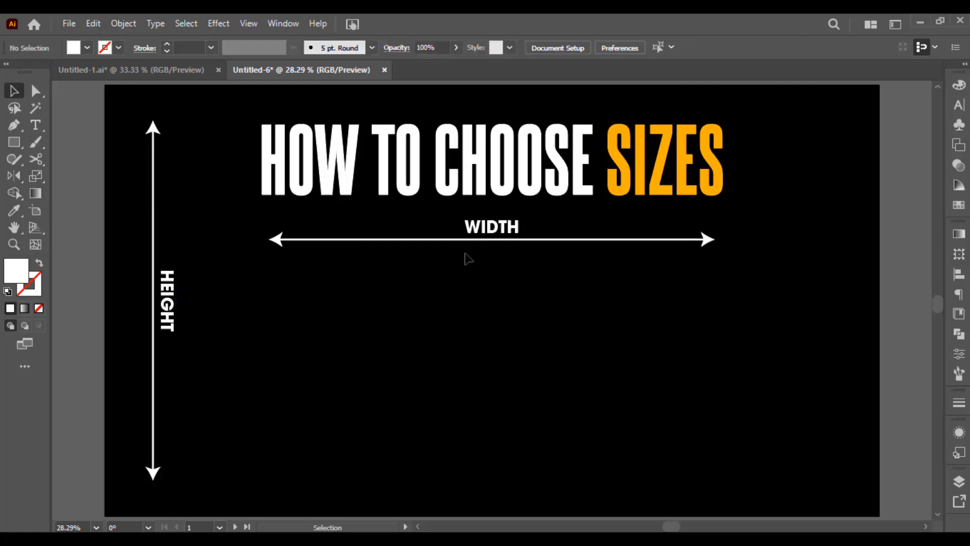
- Check the artboard's 2470 px width and 1375 px height in the Control bar
left_click(36, 210)
left_click(550, 46)
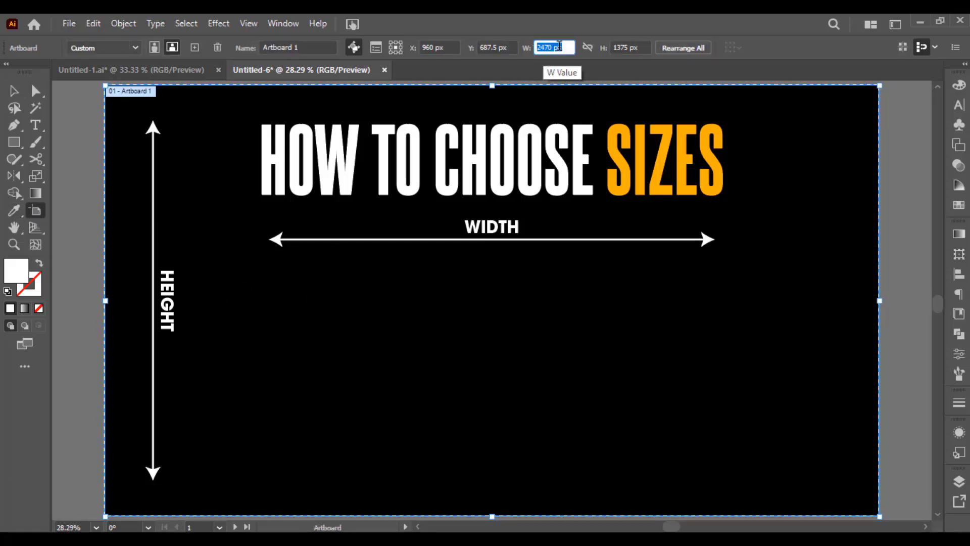
left_click(560, 47)
double_click(550, 48)
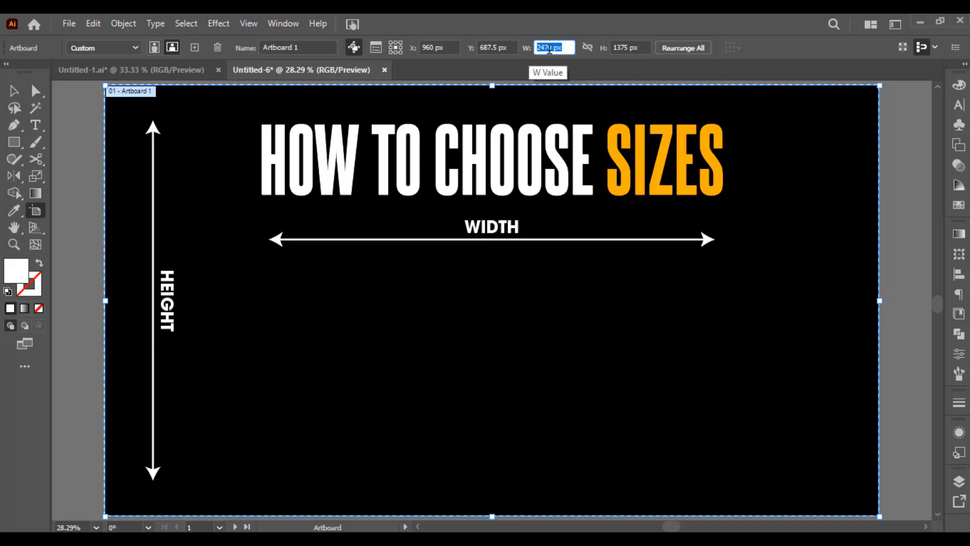
left_click(624, 47)
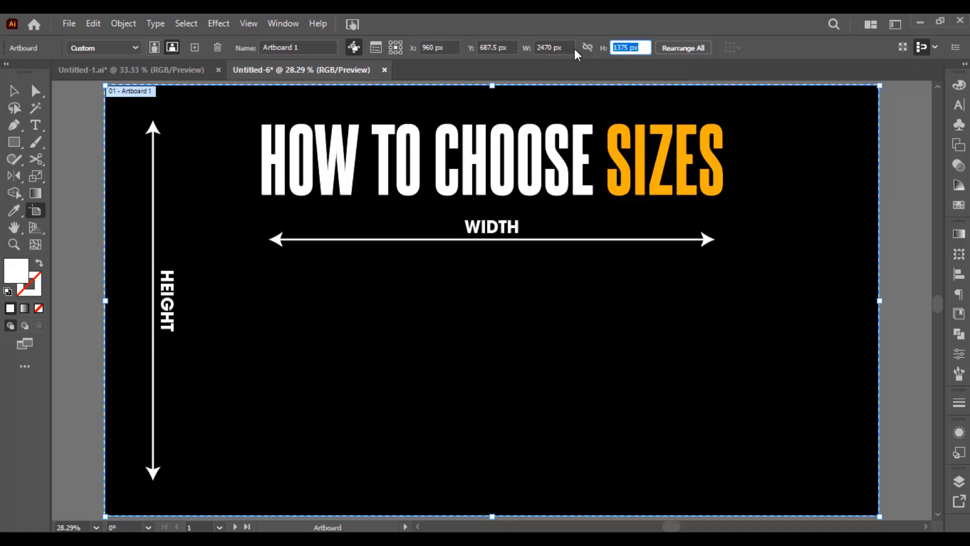
key("Escape")
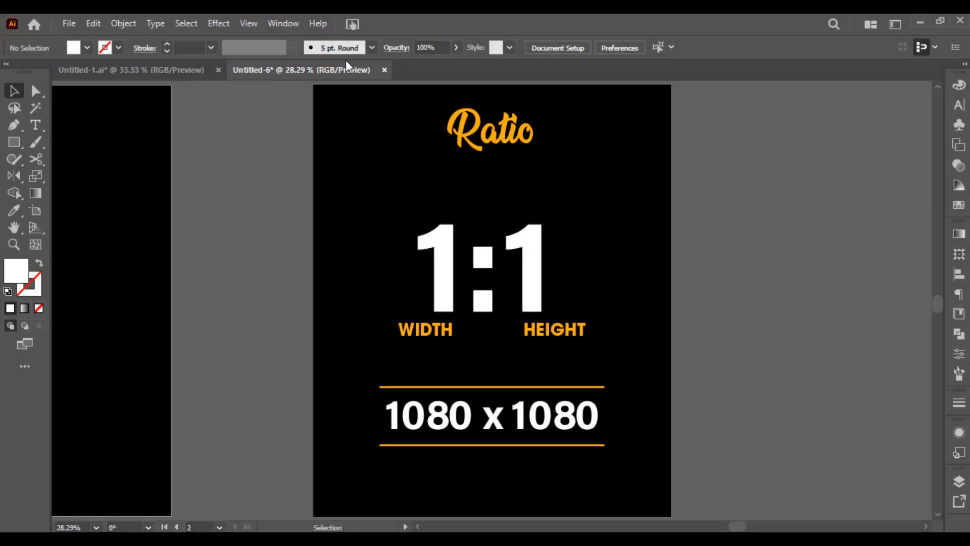
left_click(543, 281)
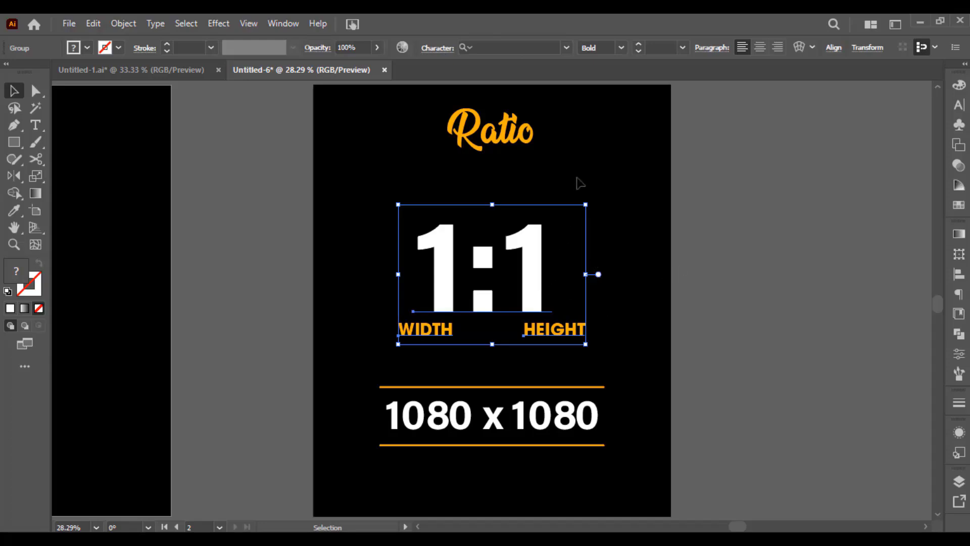
left_click(561, 207)
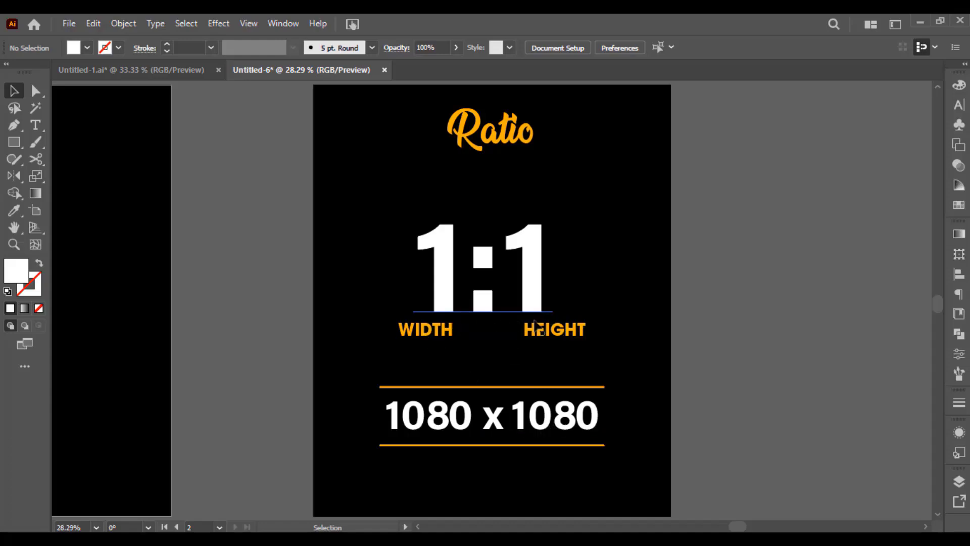
- Replace the ratio's second 1 with 2 and the second 1080 with 2160
double_click(526, 292)
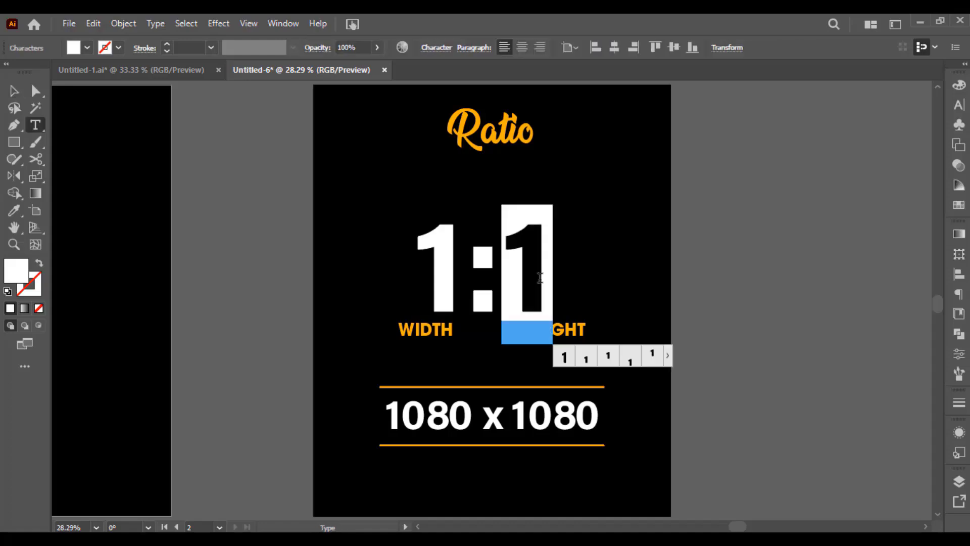
type("2")
key("Escape")
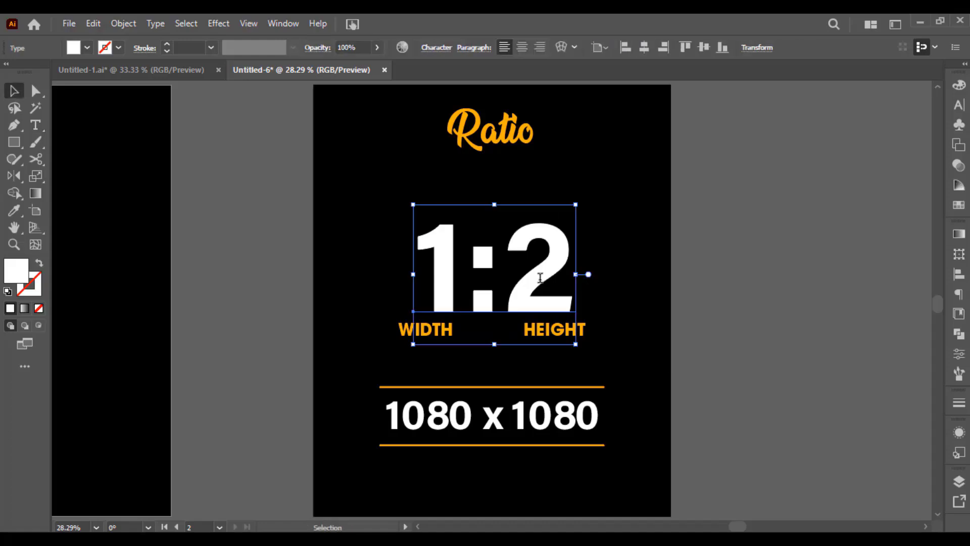
double_click(545, 421)
type("2160")
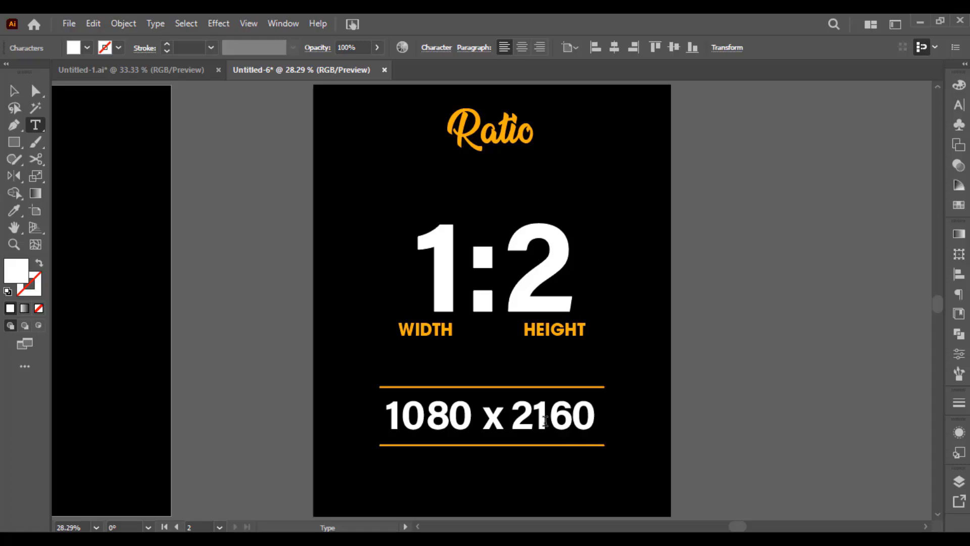
key("Escape")
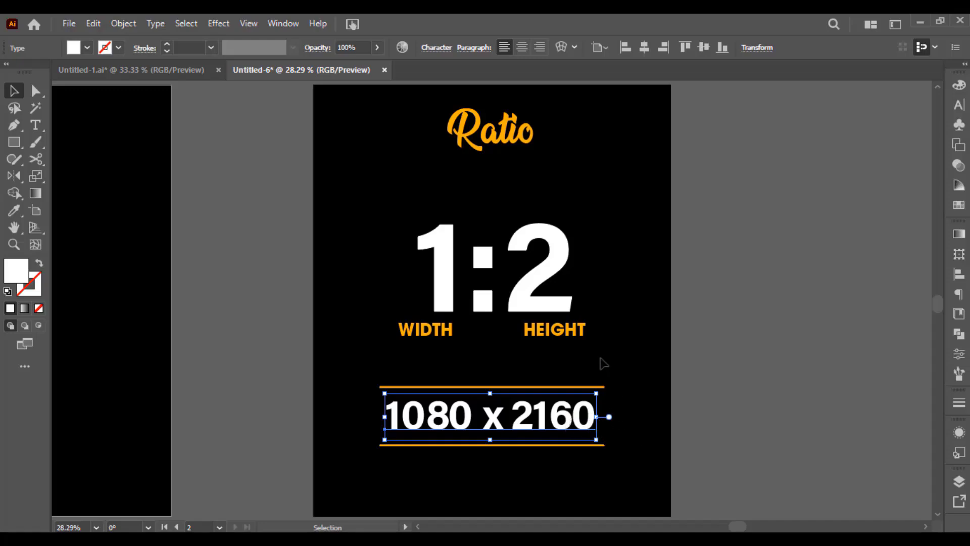
- Change the ratio text from 1:2 to 9:16
left_click(595, 207)
left_click(472, 252)
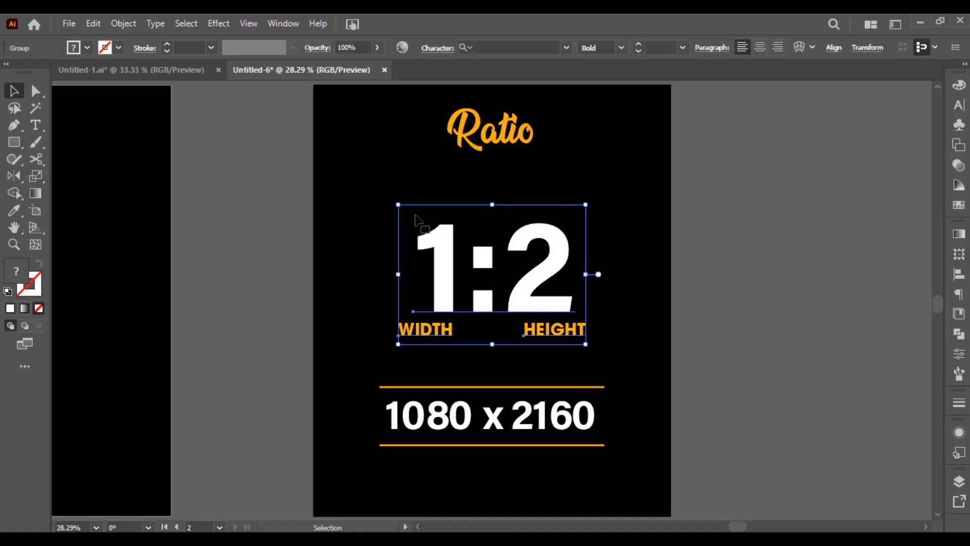
left_click(449, 197)
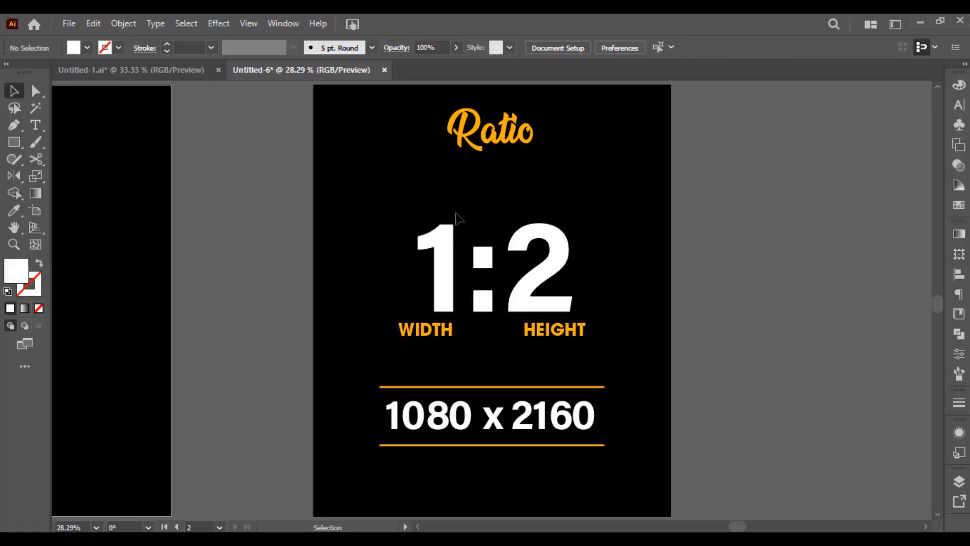
key("t")
double_click(434, 265)
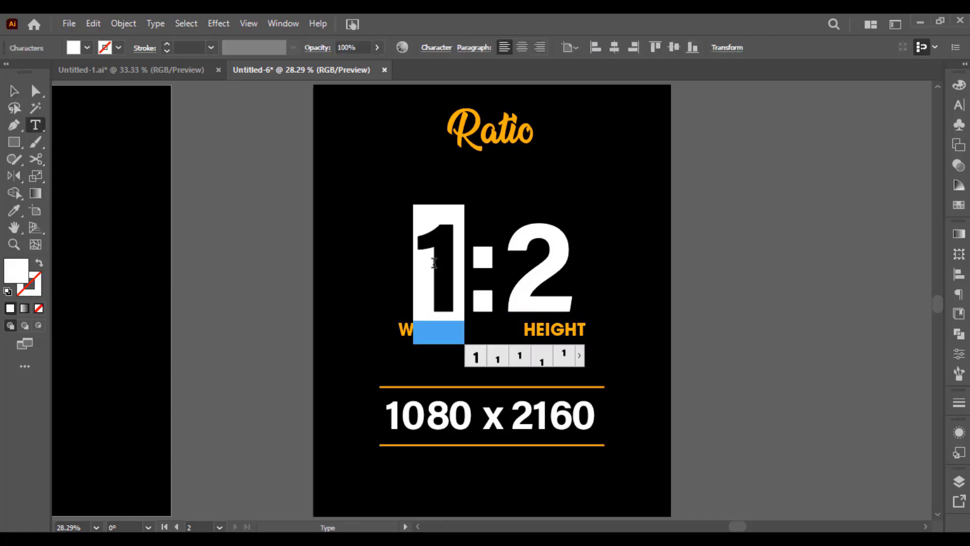
type("9")
double_click(573, 254)
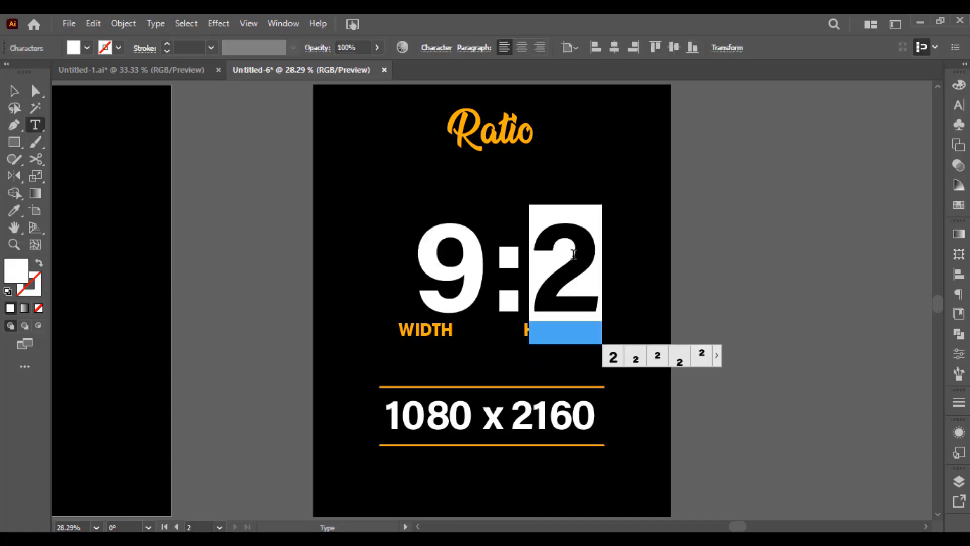
type("16")
key("Escape")
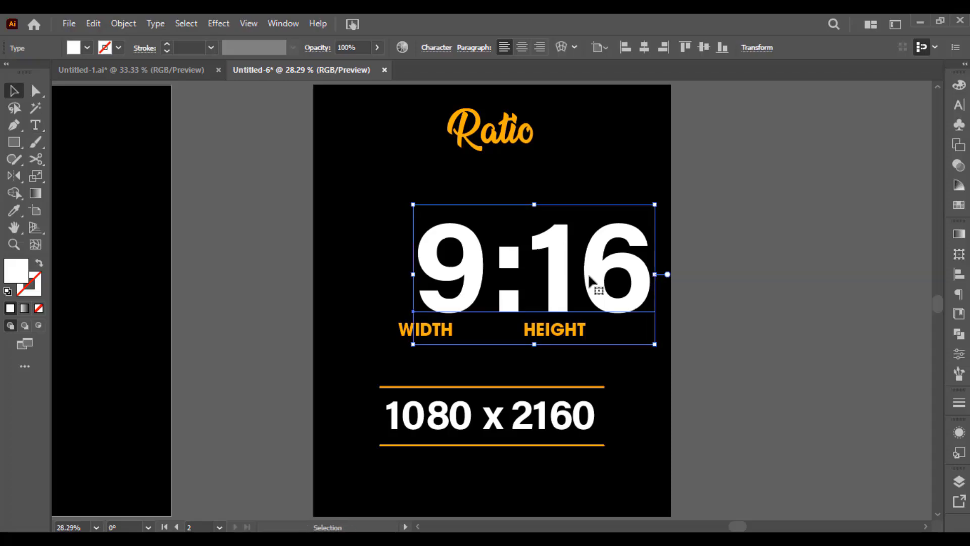
- Move the 9:16 ratio left to re-centre it over WIDTH and HEIGHT
left_click_drag(588, 274, 551, 274)
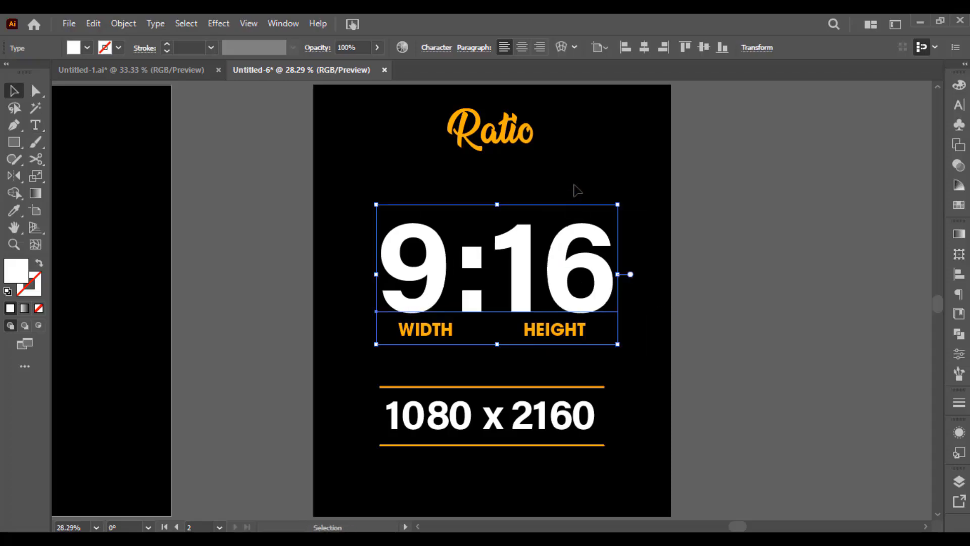
left_click(617, 188)
left_click(540, 147)
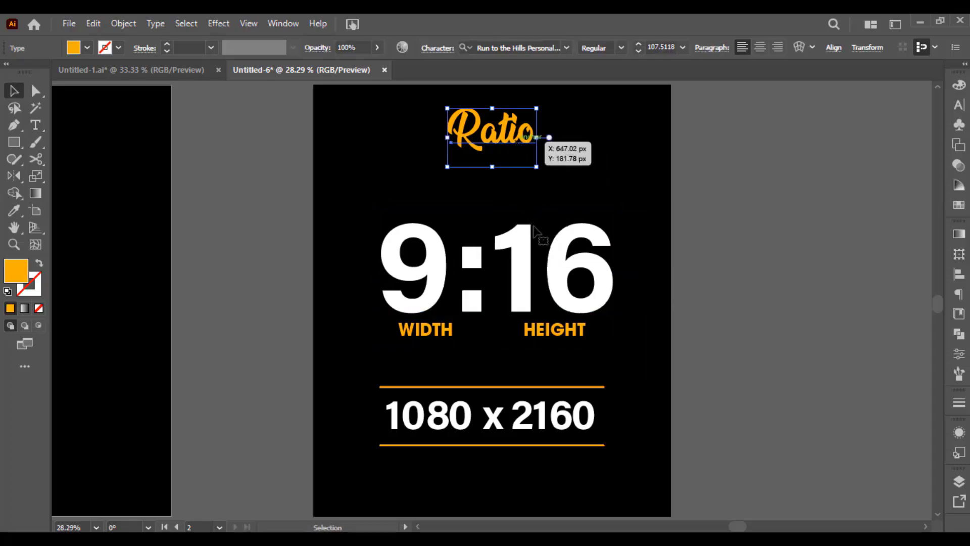
left_click(424, 275)
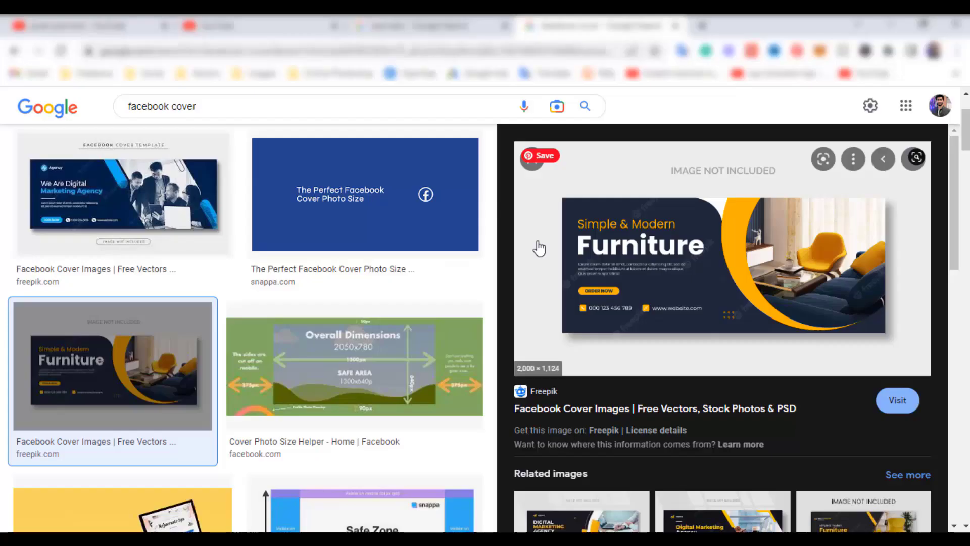
- Copy the furniture Facebook cover image from the Google Images 'facebook cover' results
scroll(415, 295, "up", 2)
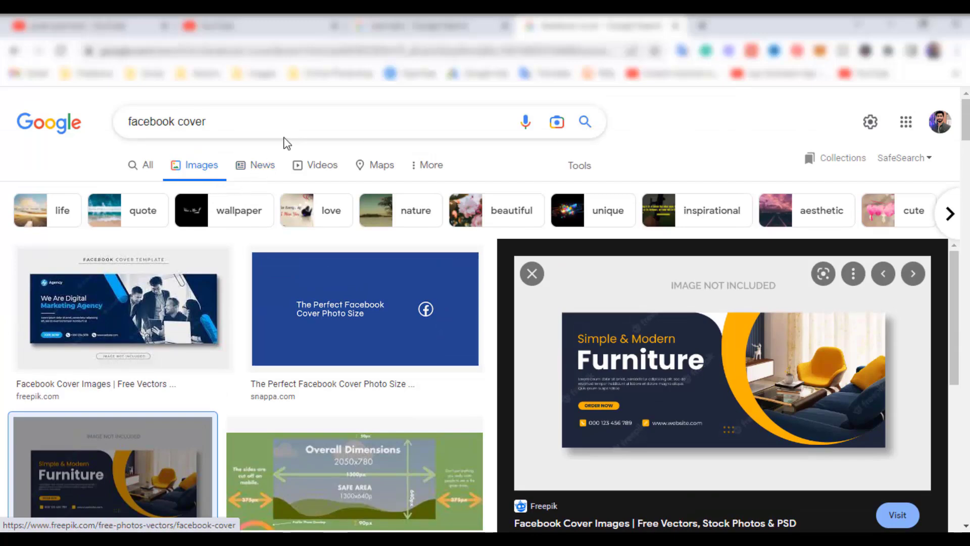
left_click(224, 123)
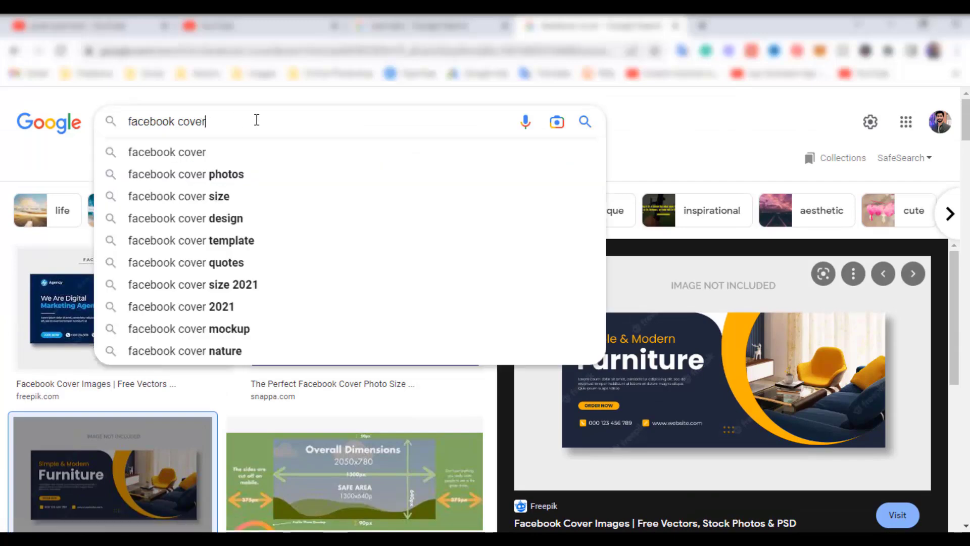
left_click_drag(224, 123, 127, 121)
key("Right")
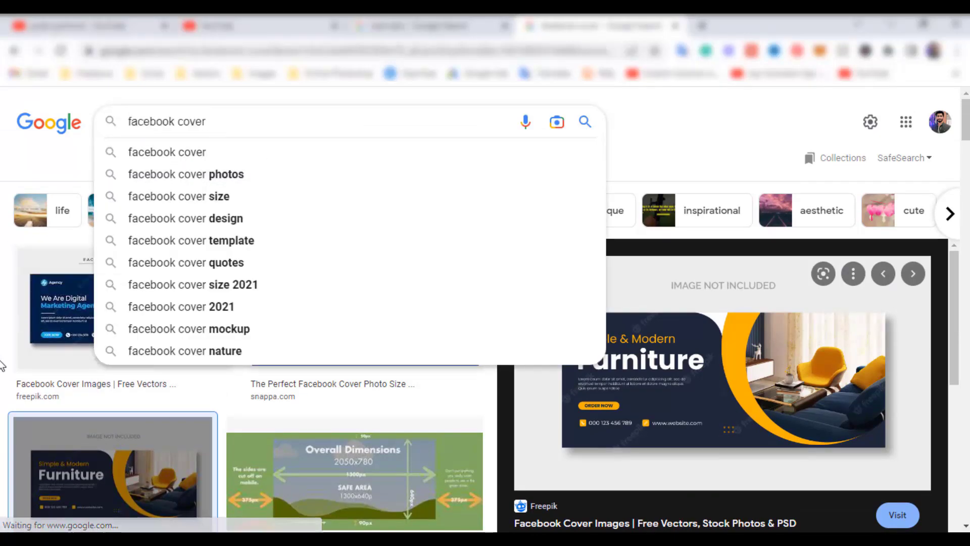
scroll(169, 310, "down", 8)
scroll(228, 296, "down", 5)
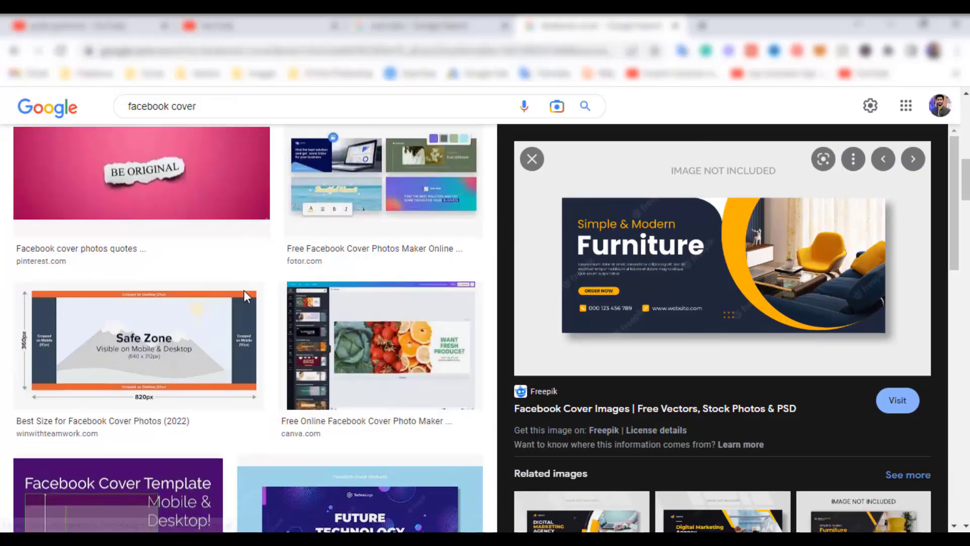
scroll(243, 290, "down", 4)
scroll(497, 302, "up", 5)
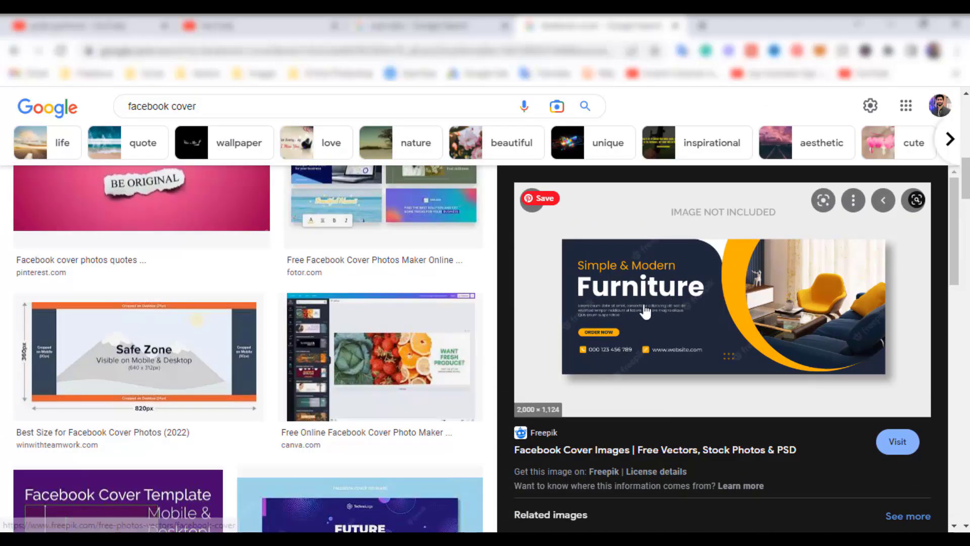
scroll(641, 301, "up", 4)
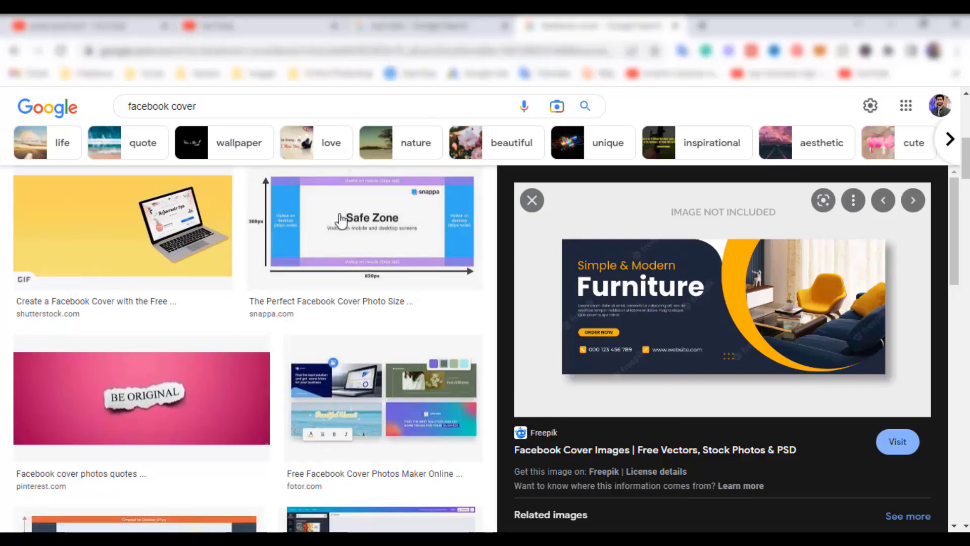
mouse_move(723, 306)
right_click(595, 266)
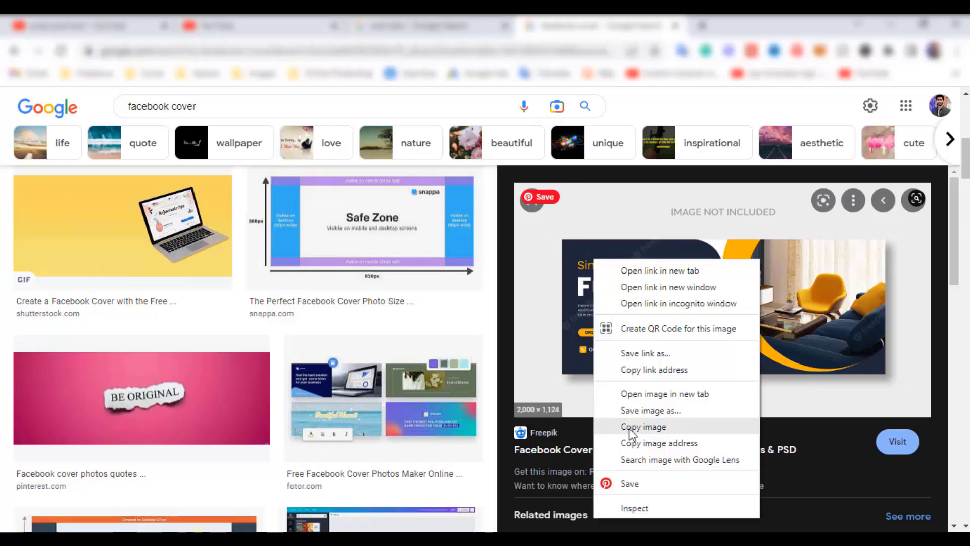
left_click(649, 427)
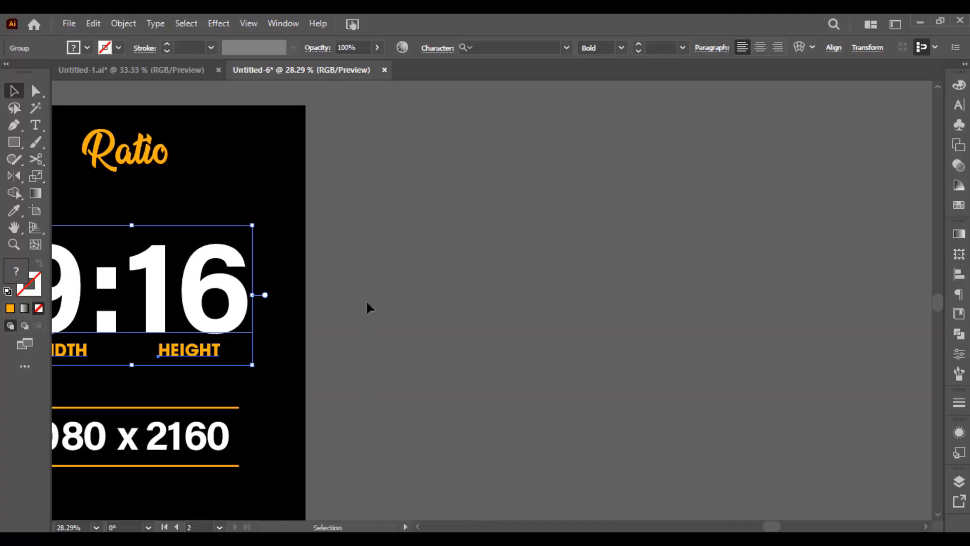
- Paste the furniture cover image beside the 9:16 slide
mouse_move(366, 299)
left_mouse_down()
mouse_move(494, 292)
mouse_move(427, 292)
left_mouse_up()
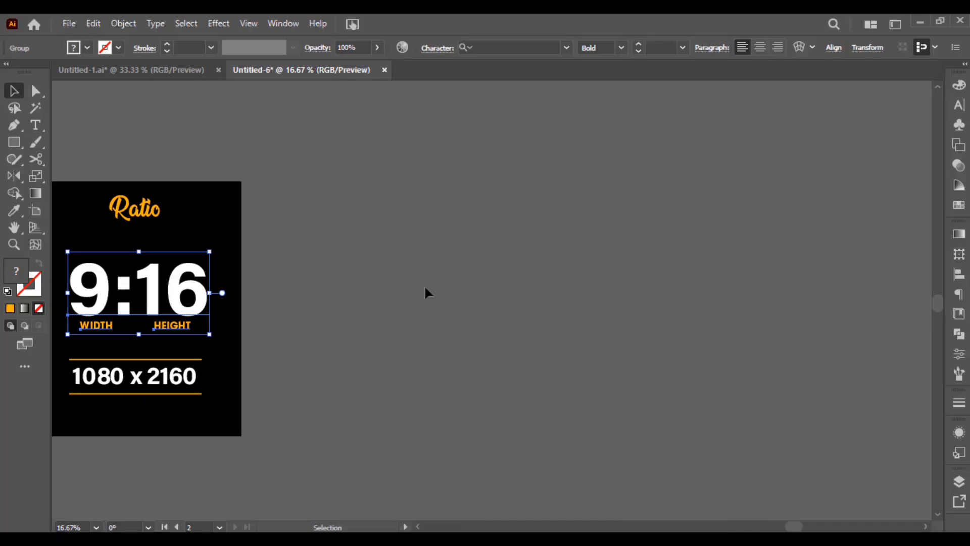
left_click(373, 286)
key("ctrl+v")
left_click_drag(493, 297, 528, 307)
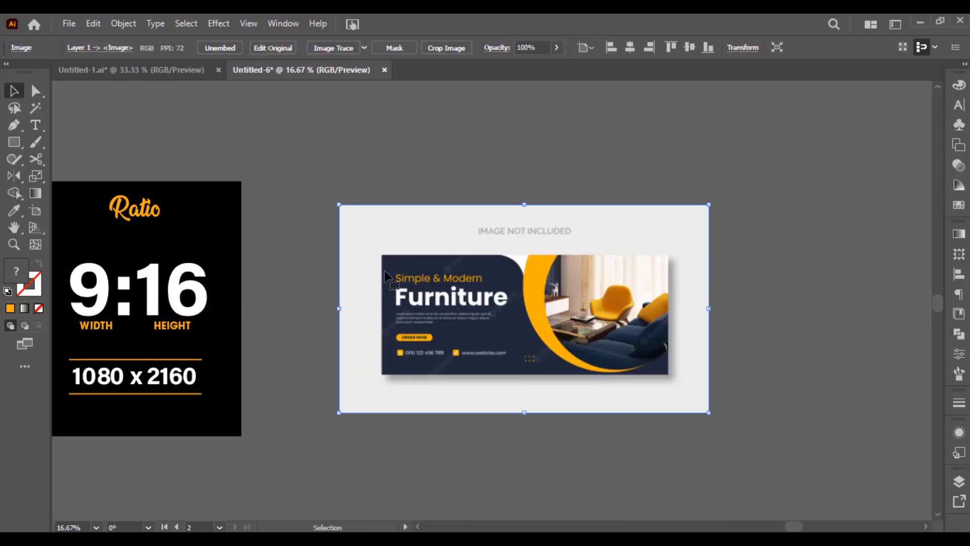
- Draw a new Artboard 3 of about 1551 × 651 px over the banner
left_click(36, 215)
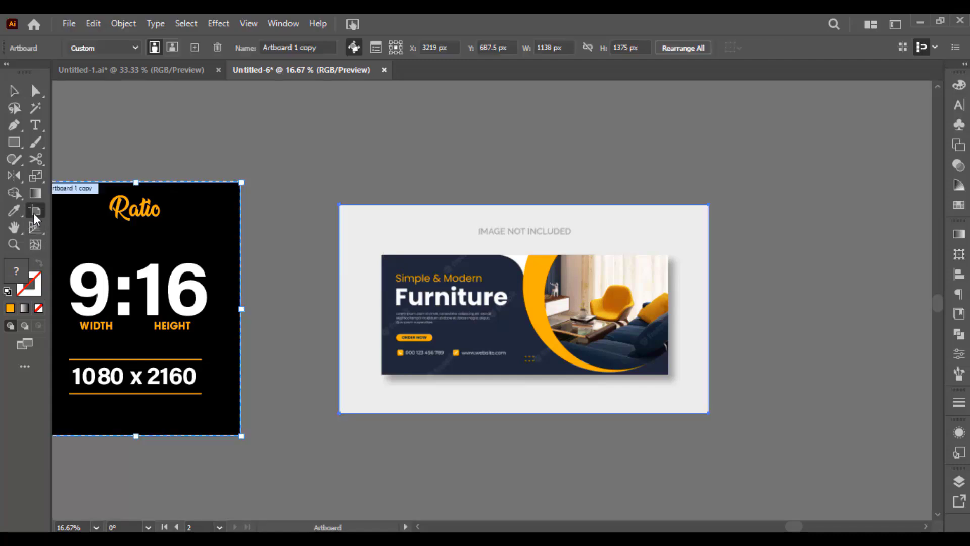
scroll(404, 243, "up", 1)
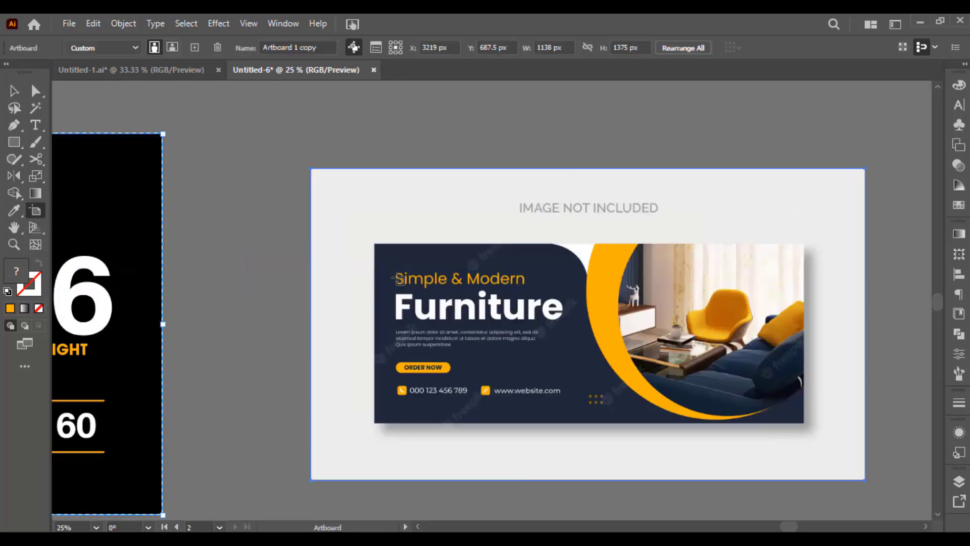
left_click_drag(374, 243, 803, 423)
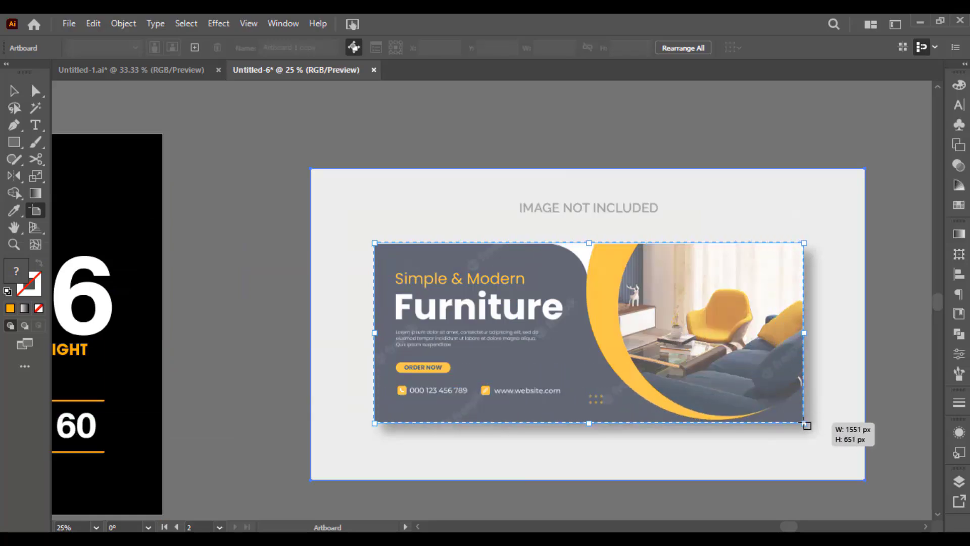
left_click_drag(804, 423, 804, 423)
scroll(579, 278, "right", 2)
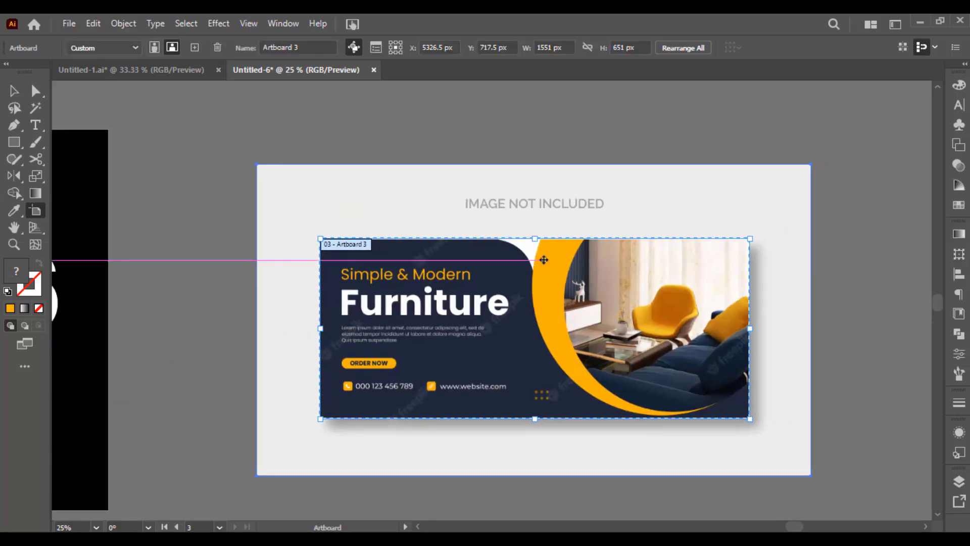
- Set Artboard 3 to 1550 × 650 px and move the reference image off it
left_click(562, 47)
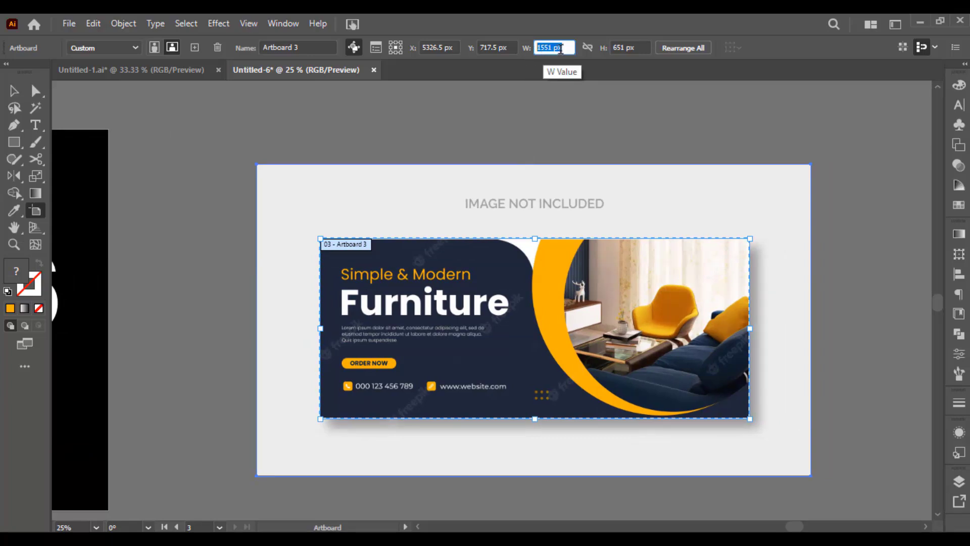
left_click(618, 48)
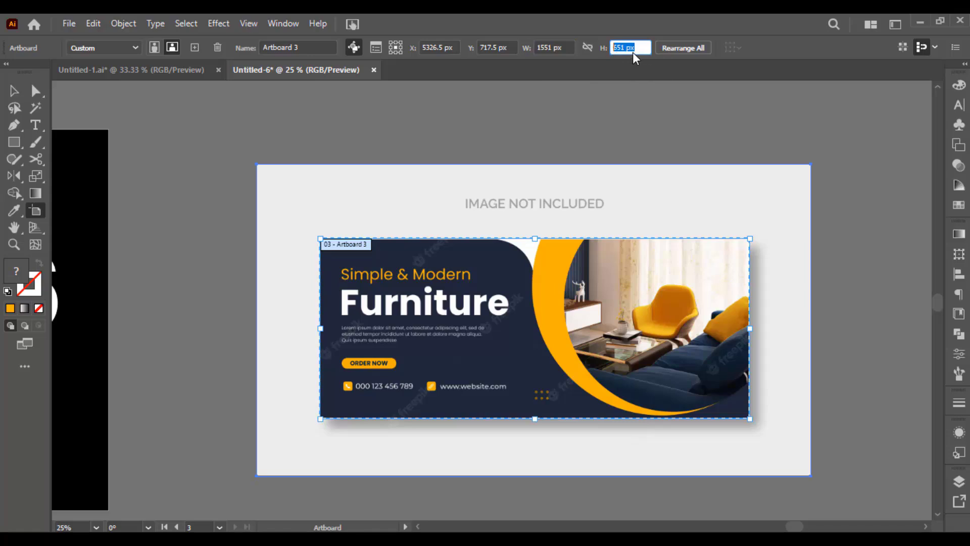
left_click(564, 47)
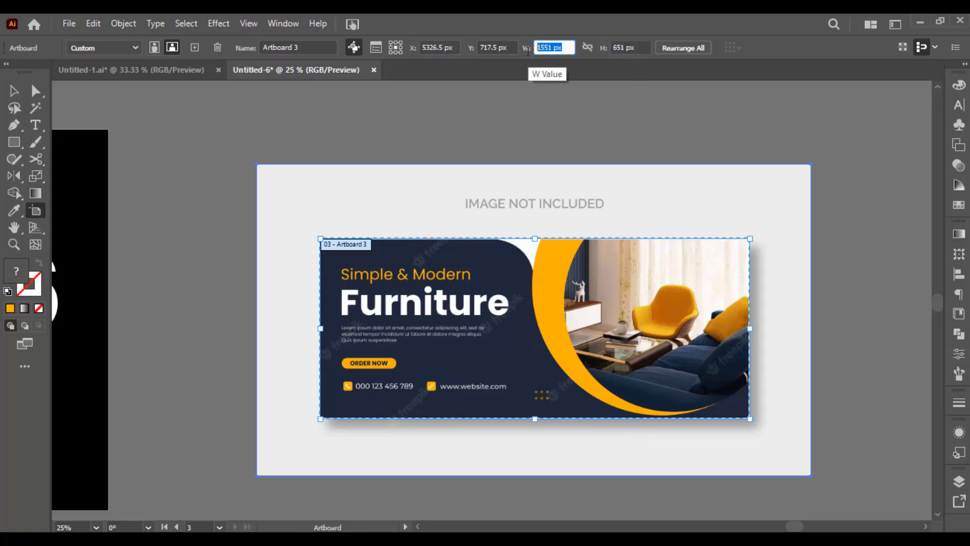
type("1550")
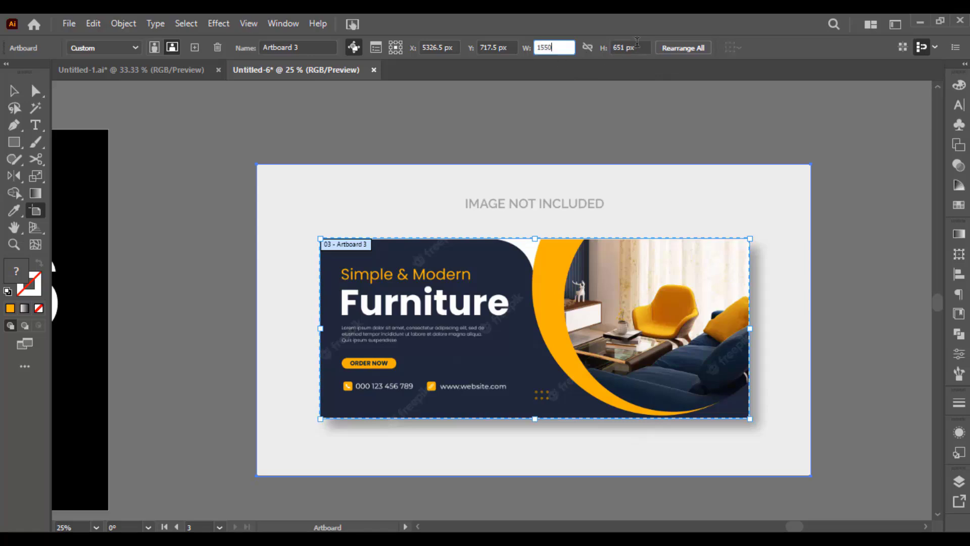
left_click(624, 47)
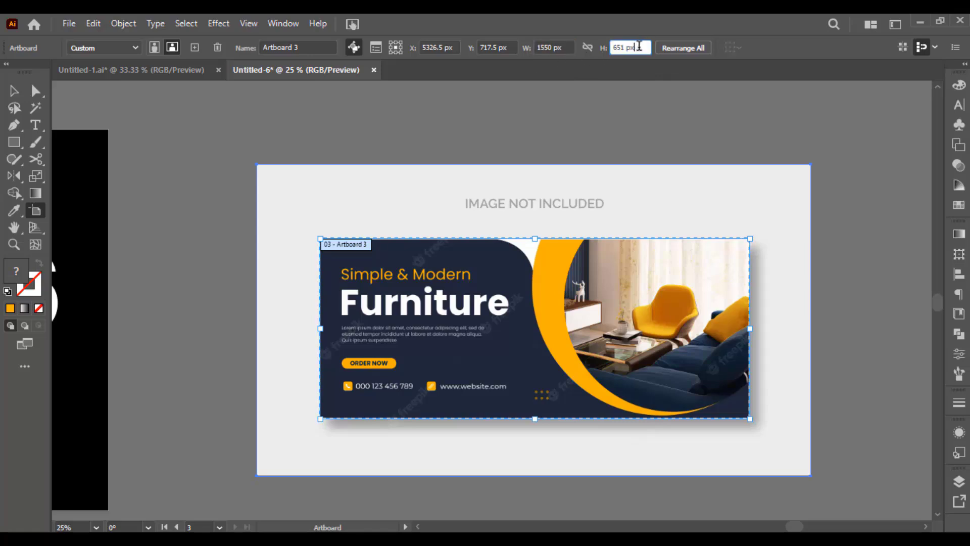
type("650")
key("Return")
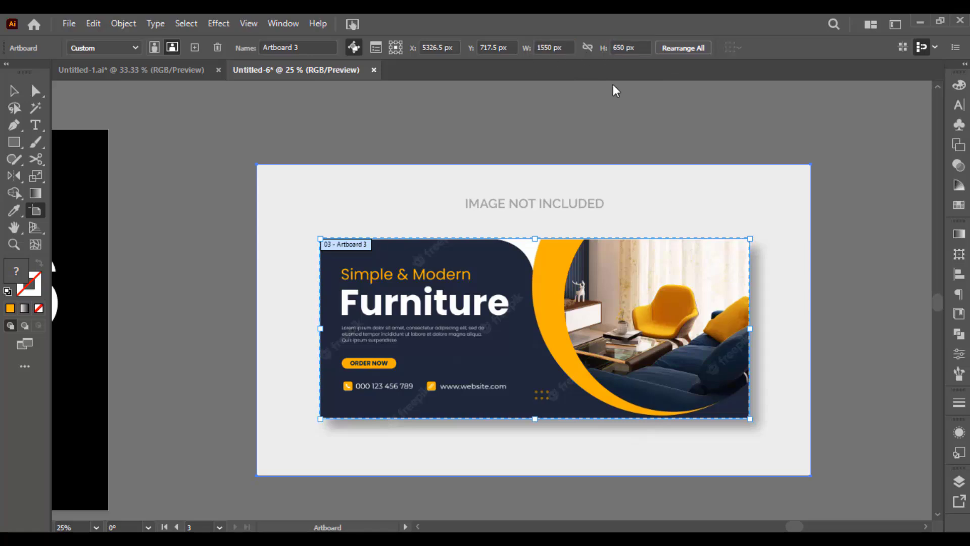
key("v")
mouse_move(318, 207)
left_mouse_down()
mouse_move(527, 202)
mouse_move(686, 234)
left_mouse_up()
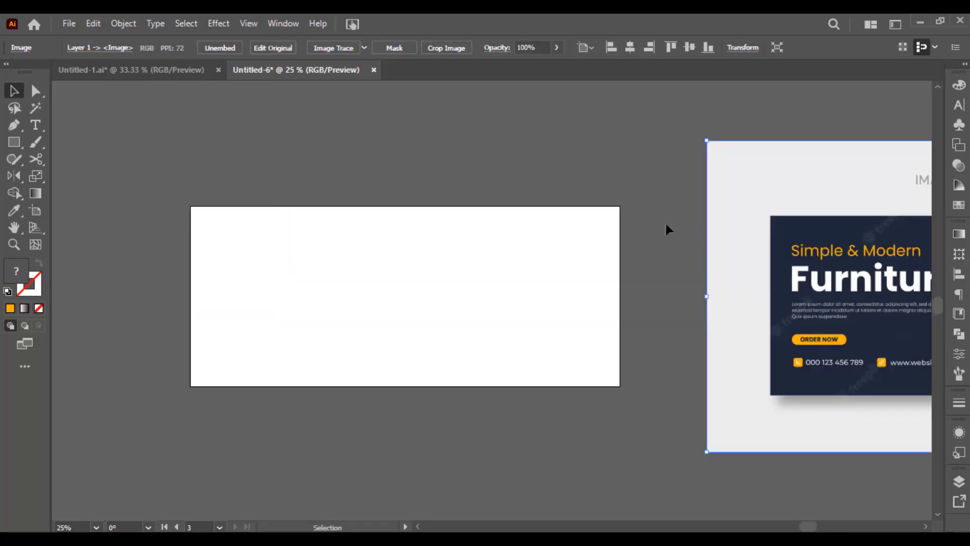
- Move the furniture reference image off Artboard 3 and delete it
left_click_drag(782, 275, 612, 254)
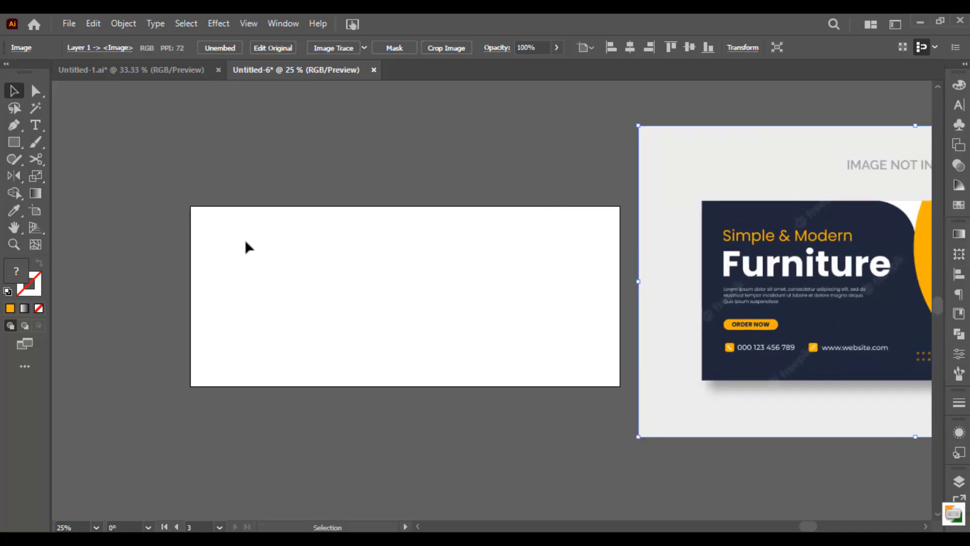
left_click_drag(195, 210, 591, 384)
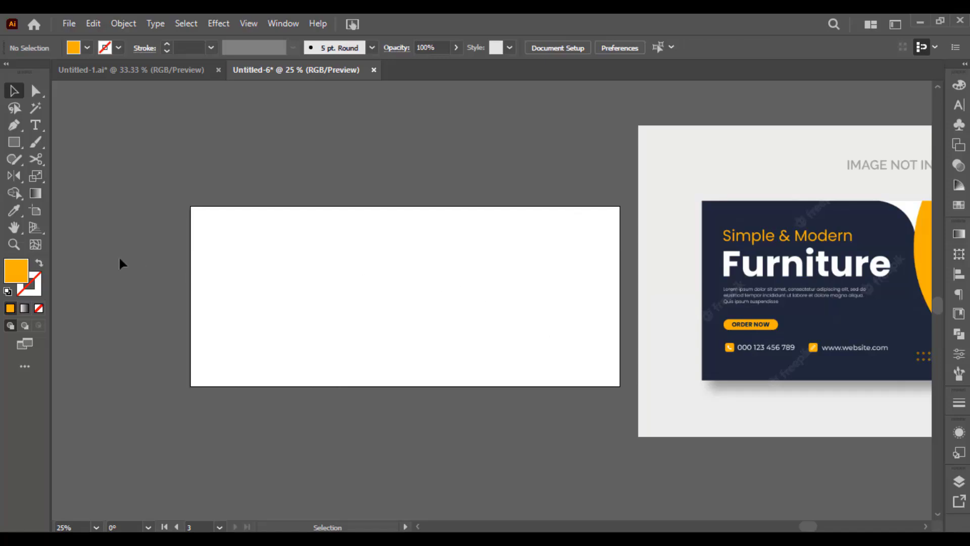
left_click(697, 277)
key("Delete")
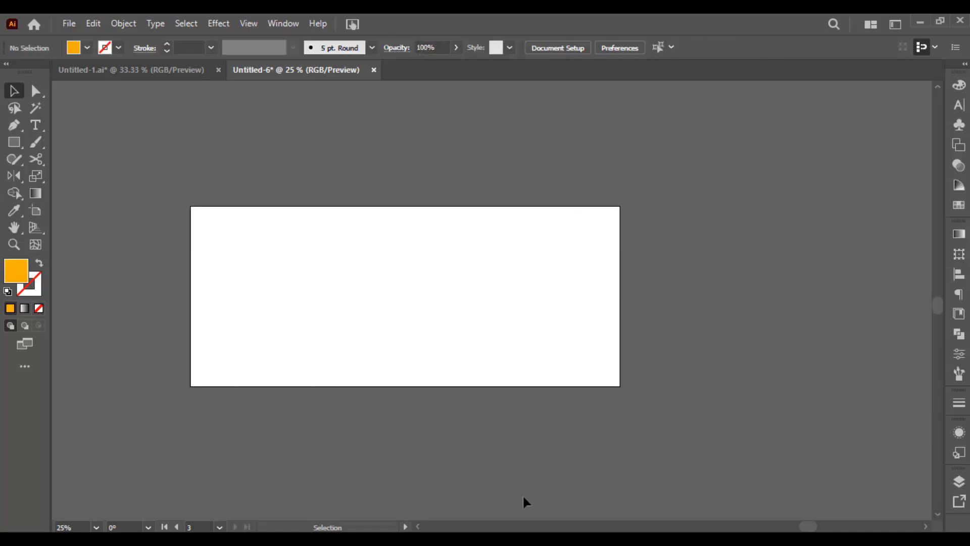
key("alt+Tab")
- Search Google Images for 'flyer design' and browse the results
type("flyer design")
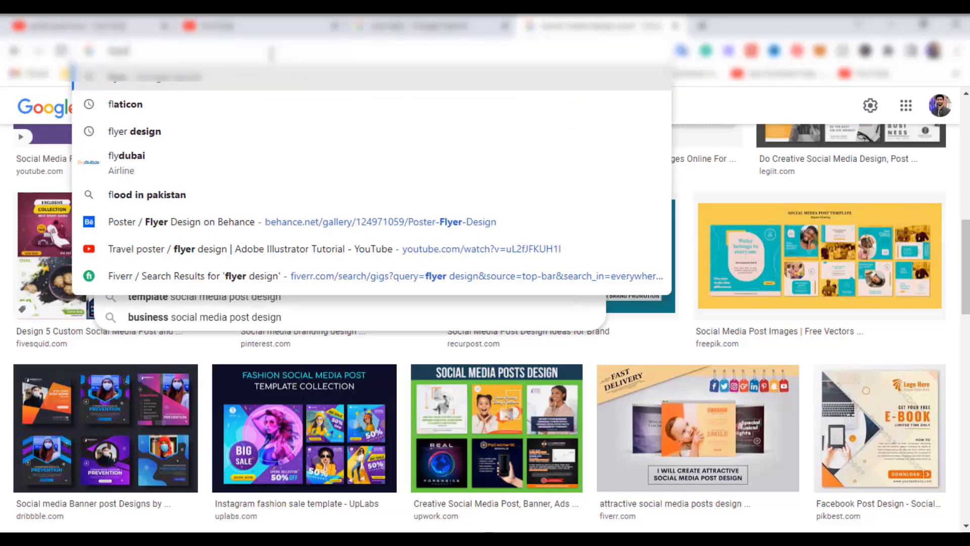
key("Return")
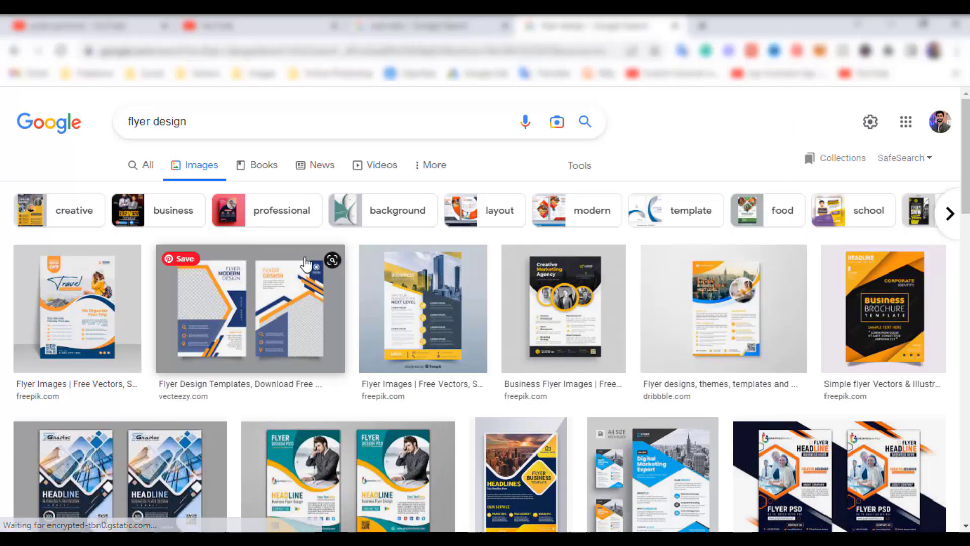
scroll(202, 289, "down", 3)
scroll(202, 289, "down", 1)
scroll(348, 283, "down", 1)
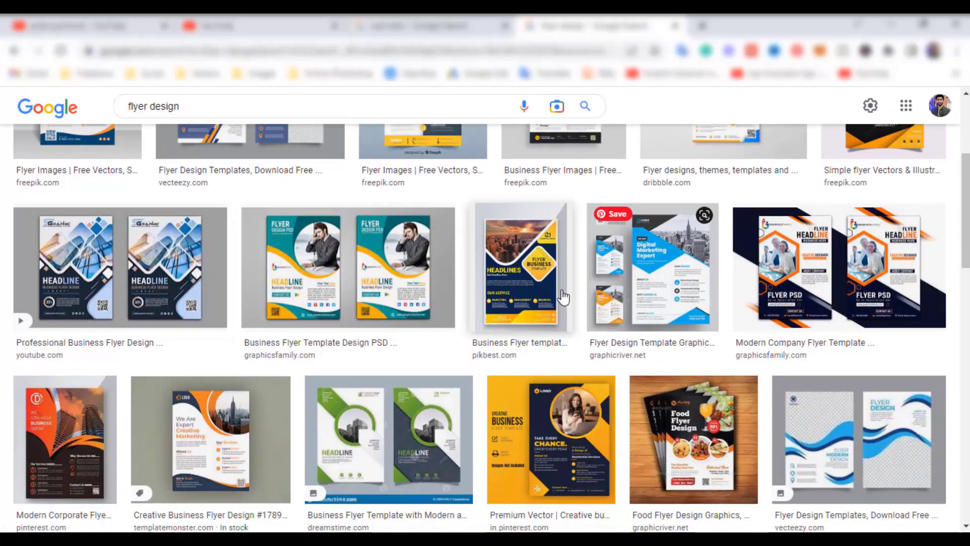
scroll(480, 288, "down", 3)
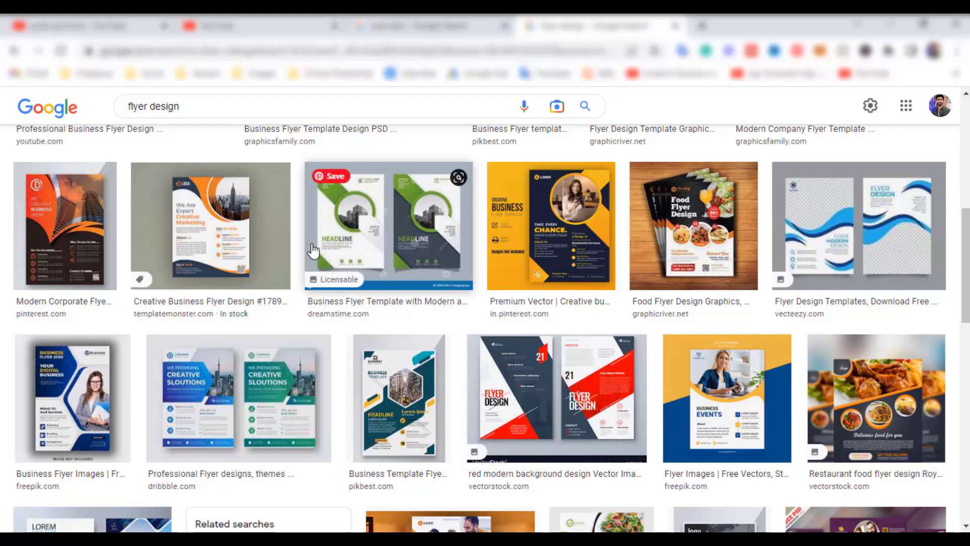
scroll(354, 283, "down", 5)
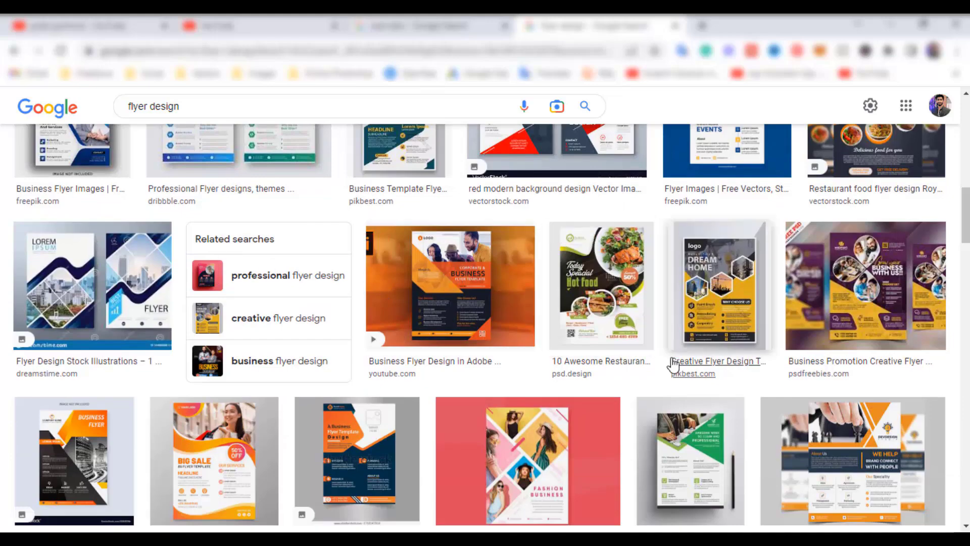
scroll(675, 363, "down", 2)
scroll(245, 336, "down", 1)
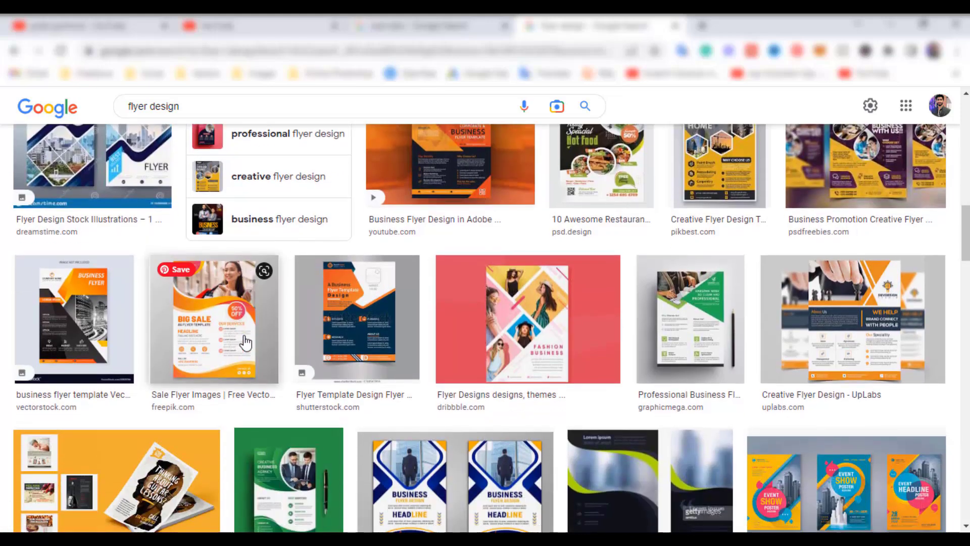
scroll(379, 313, "up", 3)
scroll(573, 323, "down", 3)
scroll(506, 329, "down", 5)
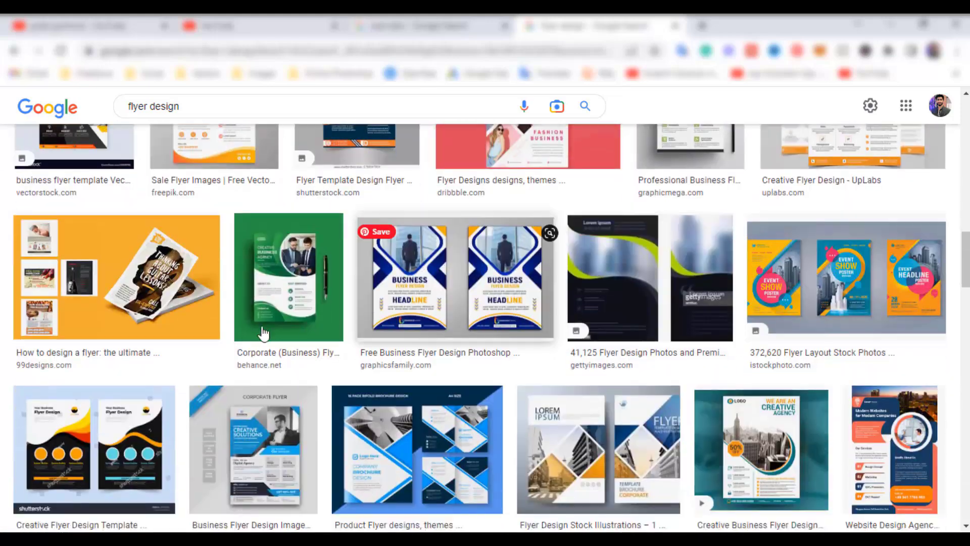
scroll(324, 313, "down", 2)
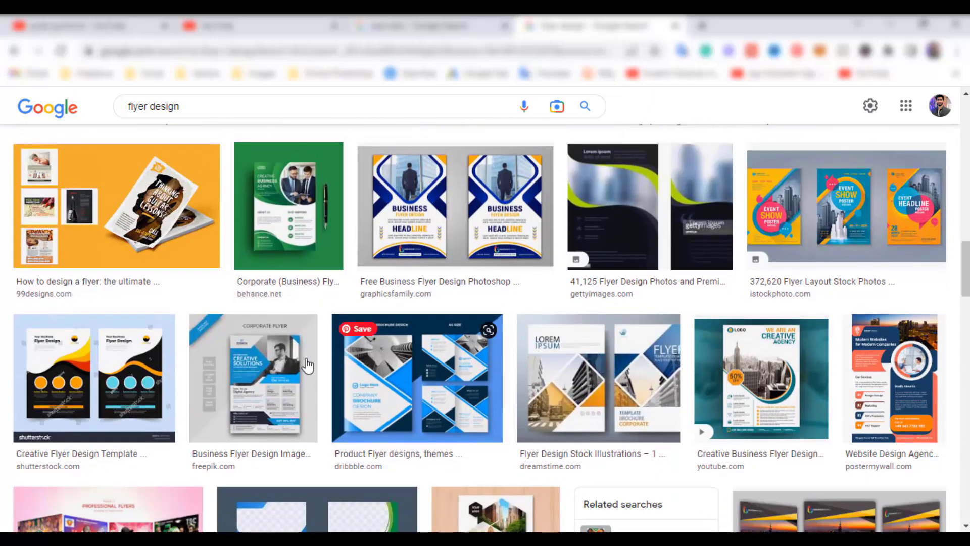
scroll(404, 336, "down", 5)
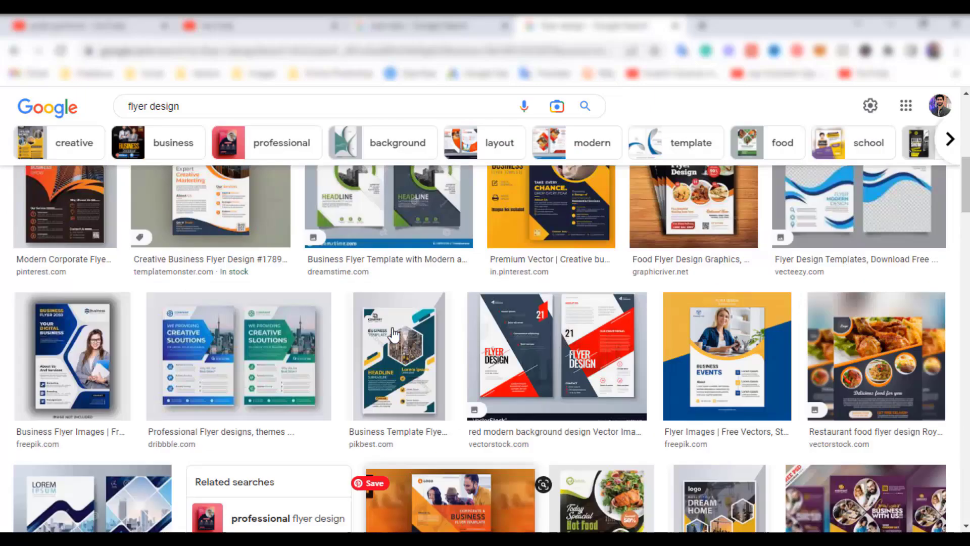
scroll(455, 339, "up", 3)
scroll(506, 344, "up", 4)
scroll(540, 351, "down", 3)
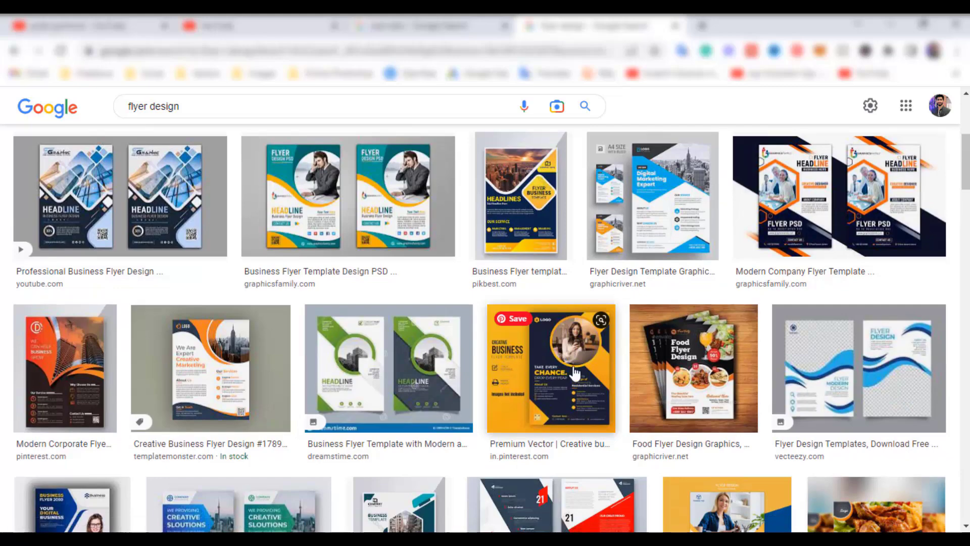
- Preview the yellow Creative Business flyer and copy the image
left_click(540, 351)
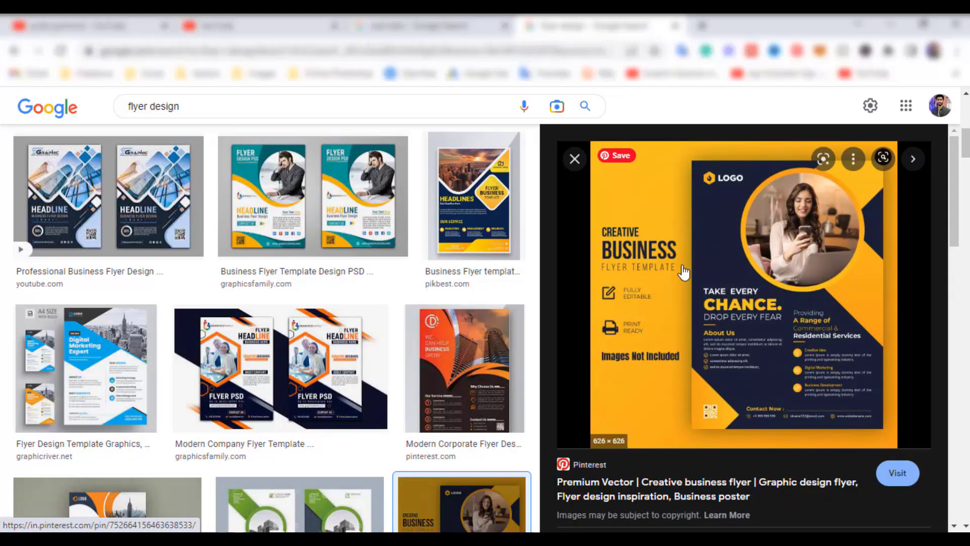
right_click(697, 246)
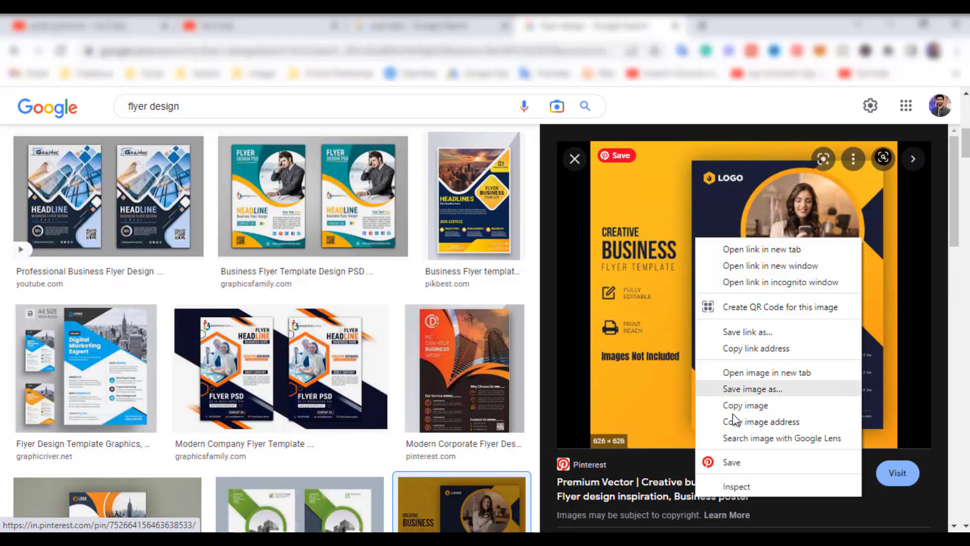
left_click(730, 405)
- Paste the copied flyer image onto the wide artboard in Illustrator
key("alt+Tab")
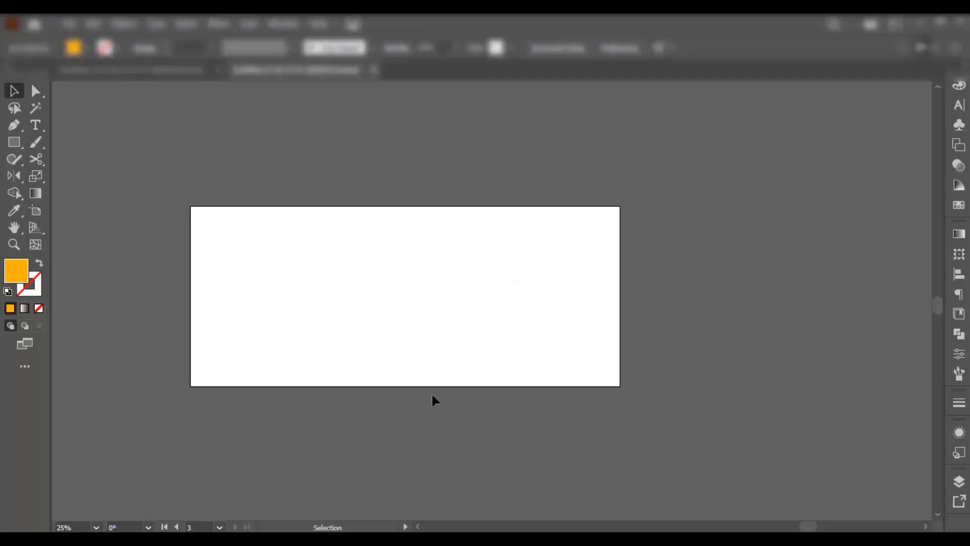
key("ctrl+v")
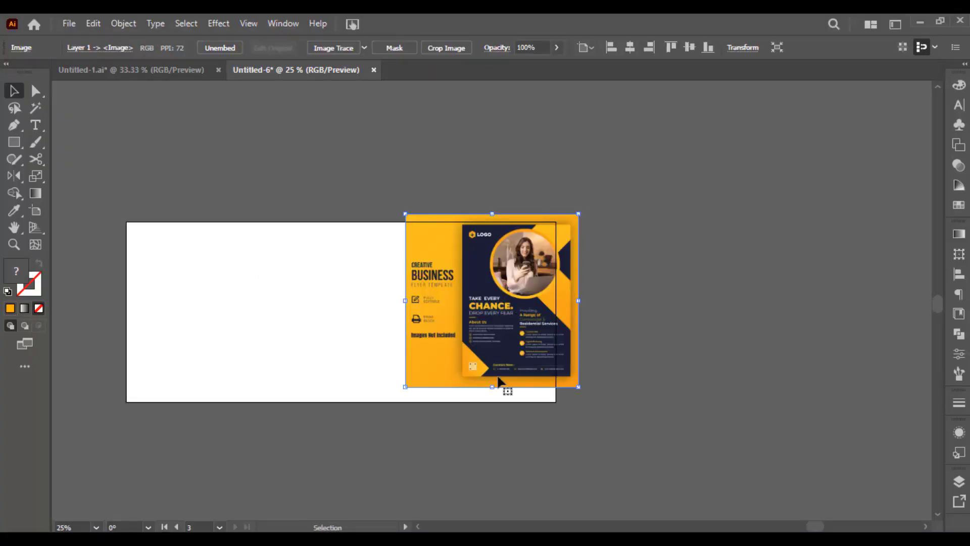
left_click_drag(547, 314, 394, 325)
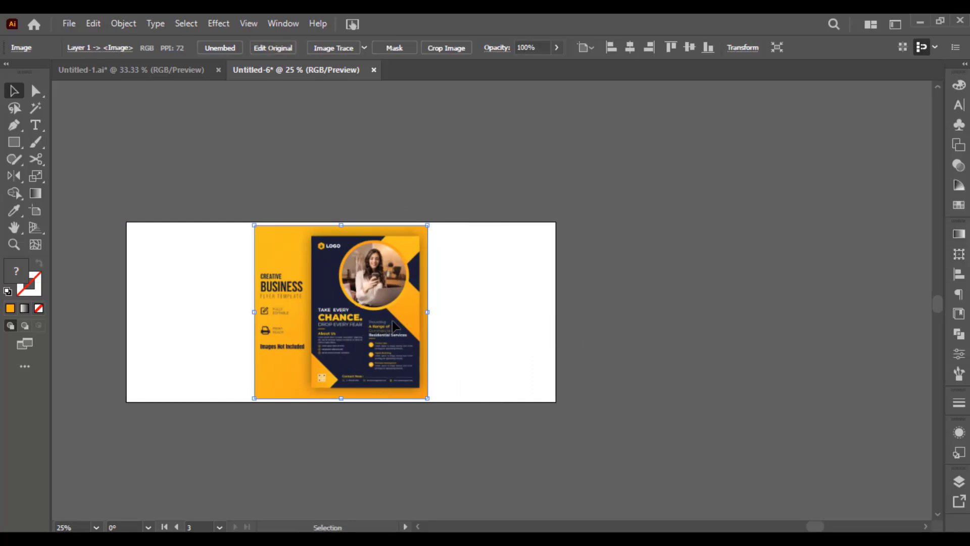
scroll(397, 319, "up", 1, "alt")
scroll(400, 310, "up", 1, "alt")
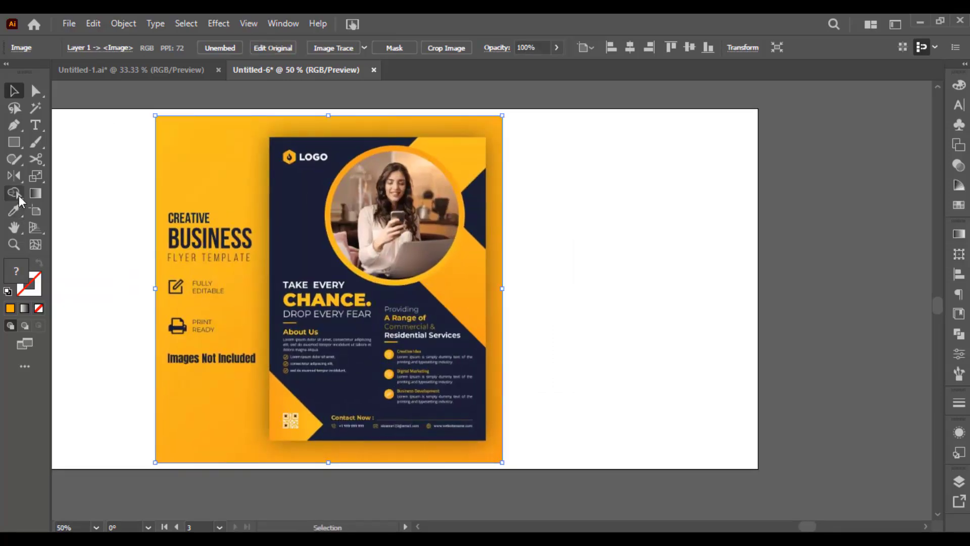
- Replace the wide artboard with a roughly 395 × 550 px portrait artboard over the flyer
left_click(35, 212)
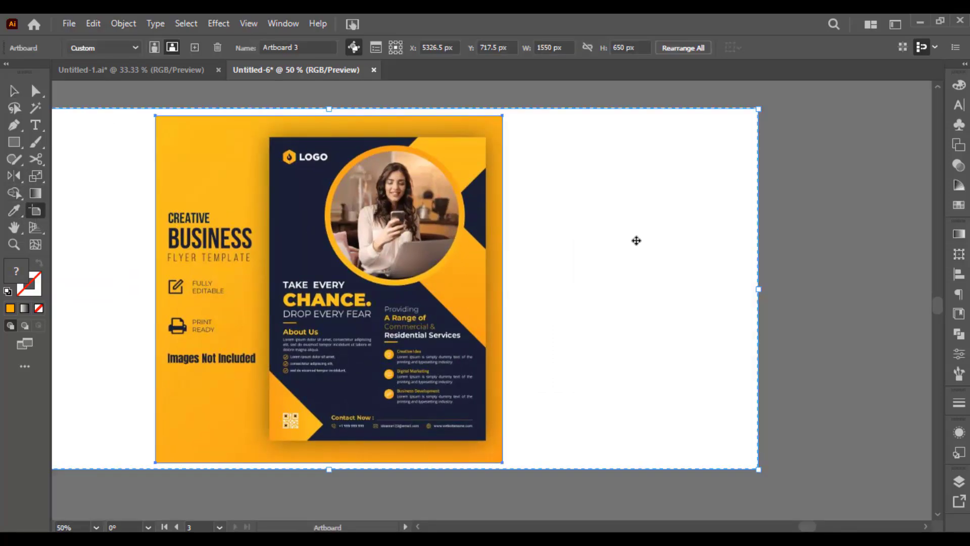
key("Delete")
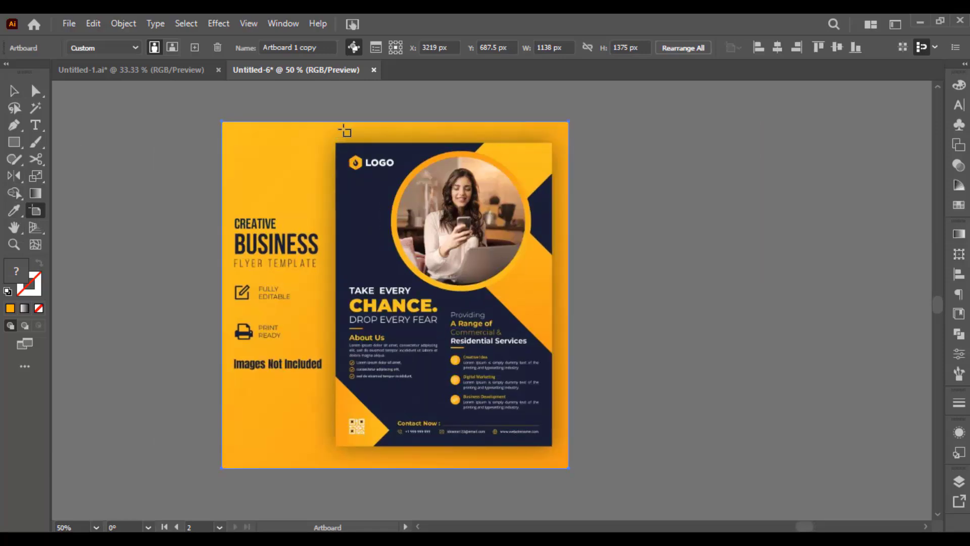
left_click_drag(333, 143, 553, 448)
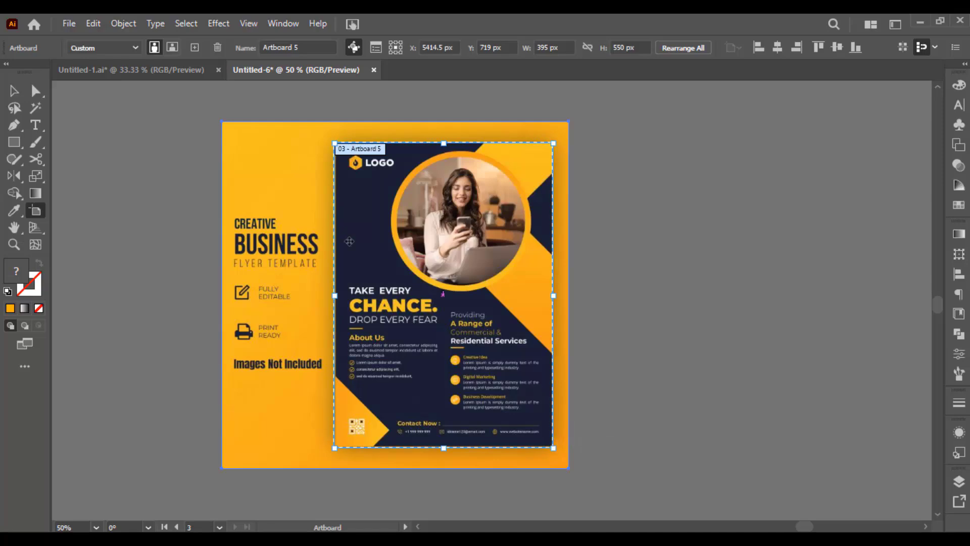
key("Escape")
left_click_drag(310, 205, 715, 215)
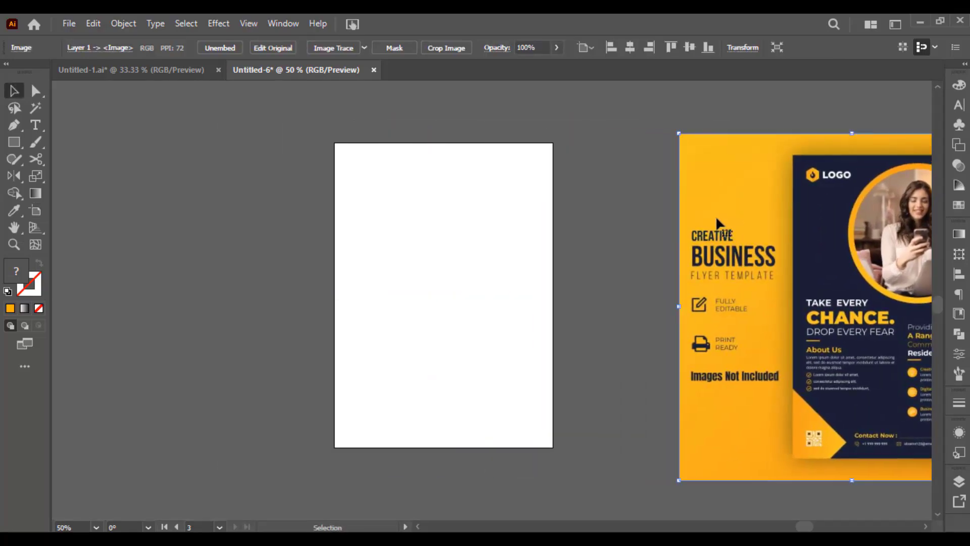
- Delete the flyer image and set the new artboard's width to 400 px
key("Delete")
left_click(35, 211)
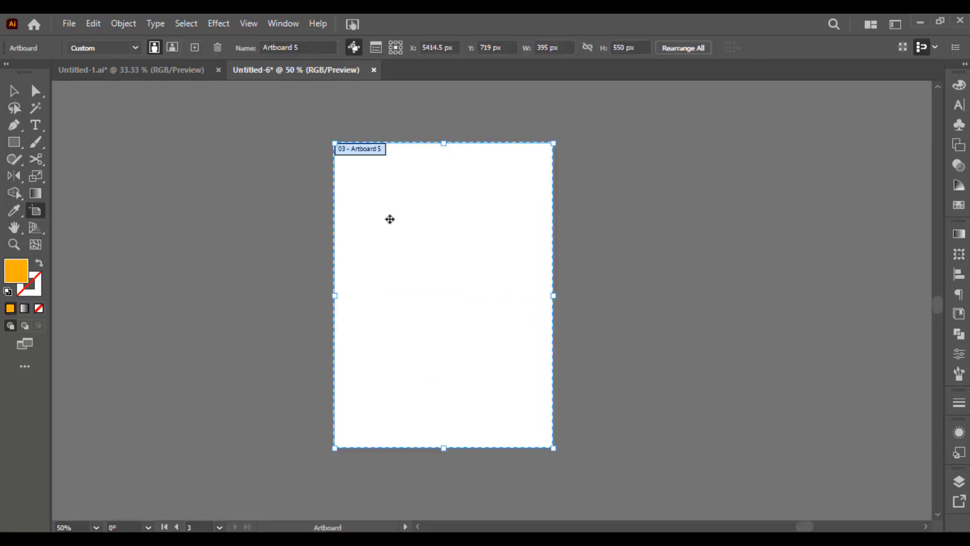
left_click(556, 47)
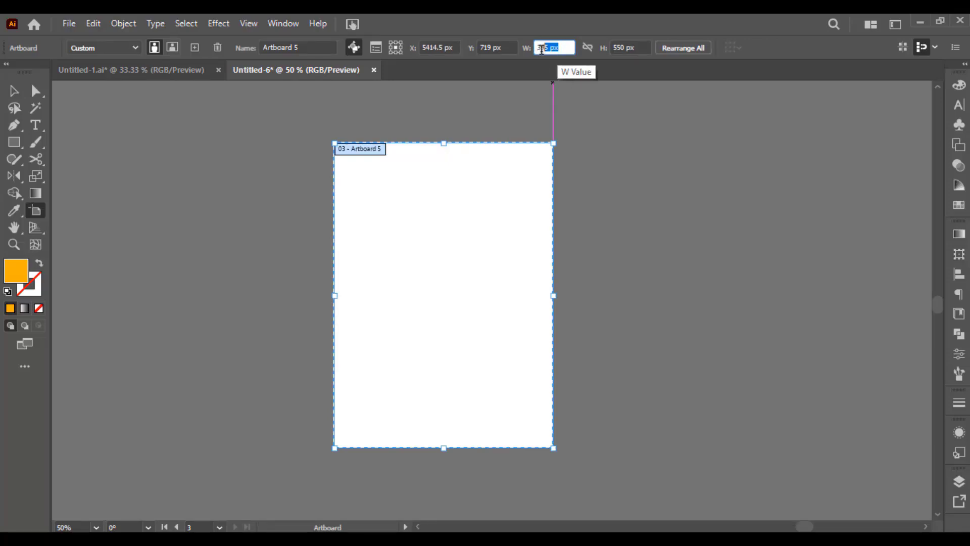
left_click(623, 47)
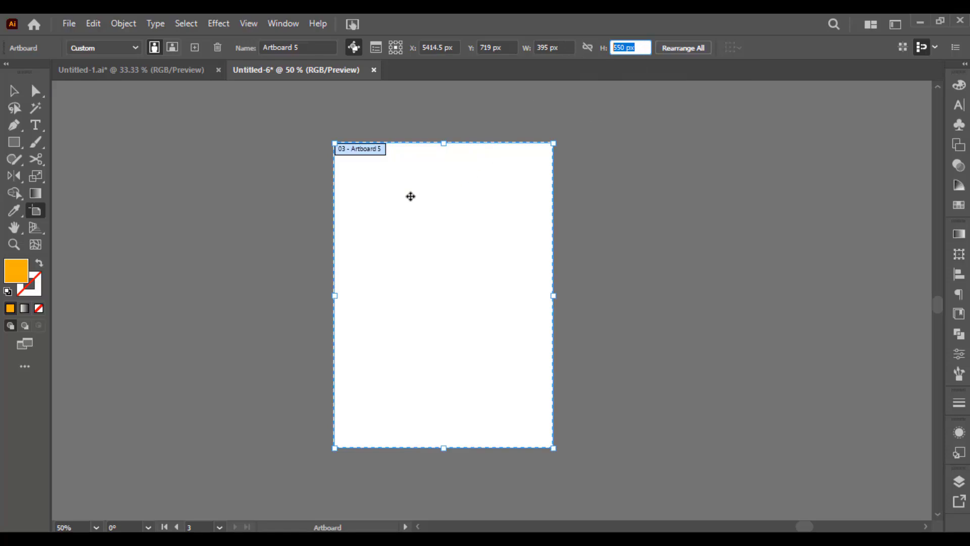
scroll(443, 222, "down", 2)
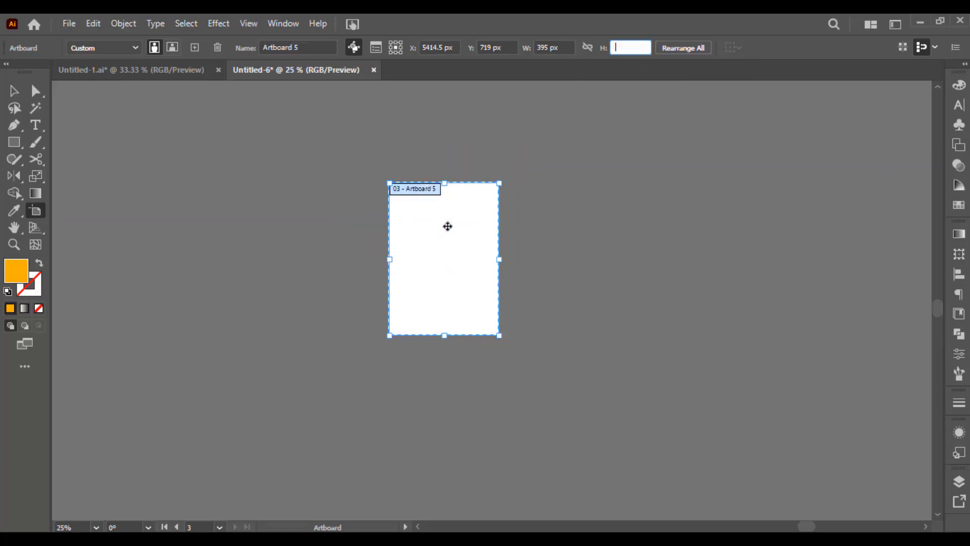
left_click_drag(444, 223, 429, 227)
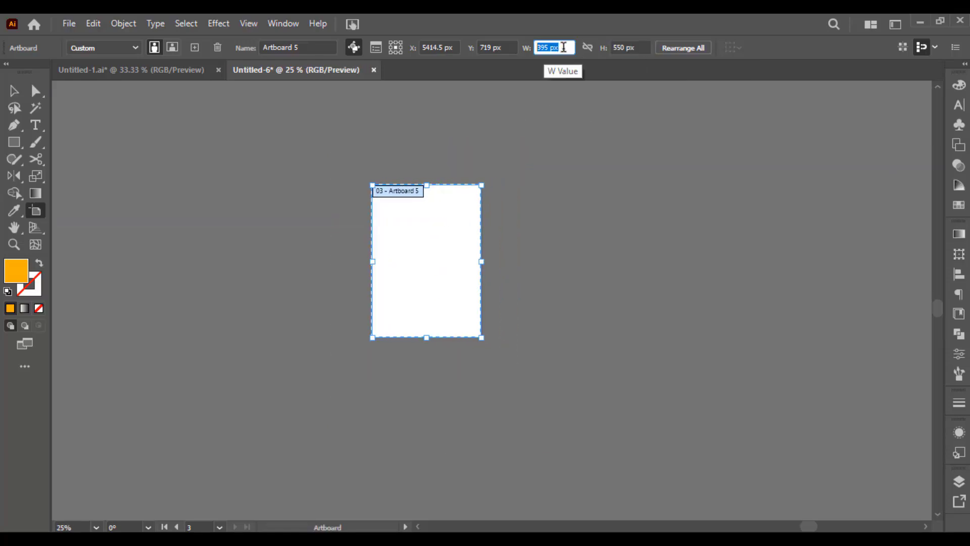
type("400")
key("Tab")
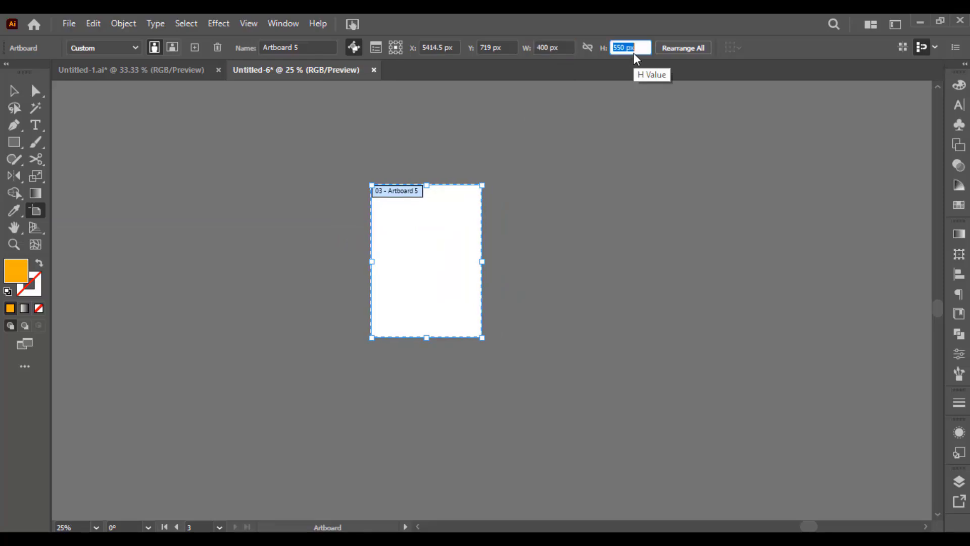
- Resize the flyer artboard to W 1200 px and H 1650 px
left_click(636, 48)
left_click_drag(637, 47, 536, 49)
left_click(565, 48)
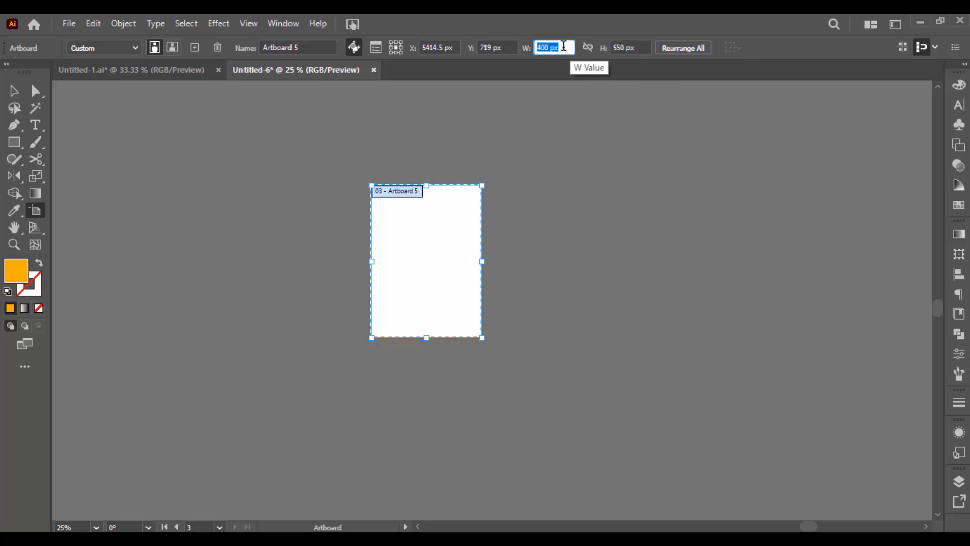
type("1200")
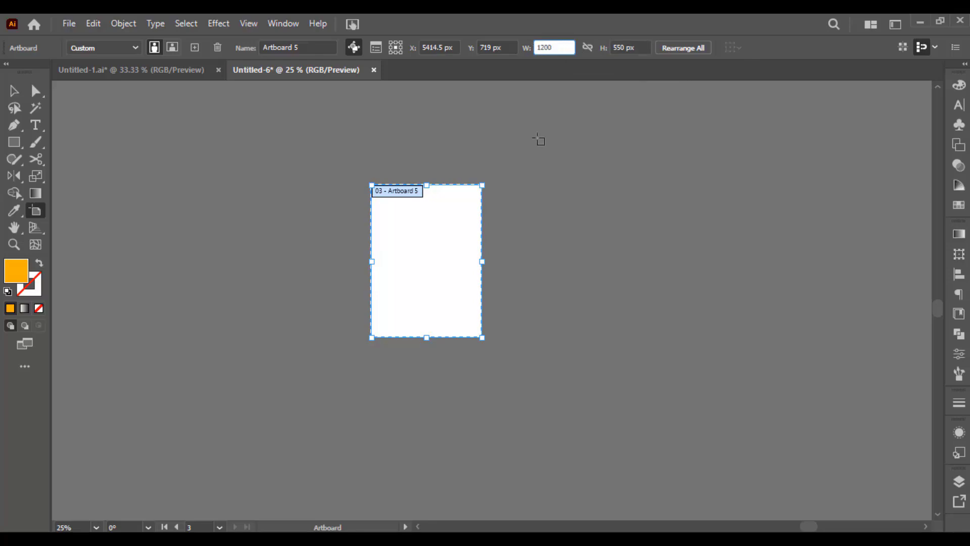
key("Return")
left_click(616, 48)
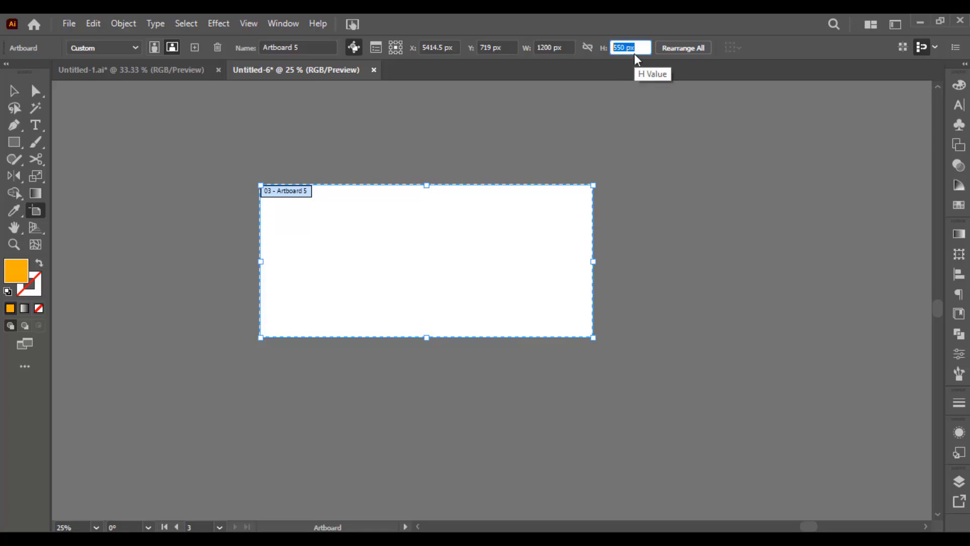
type("1650")
key("Return")
key("ctrl+minus")
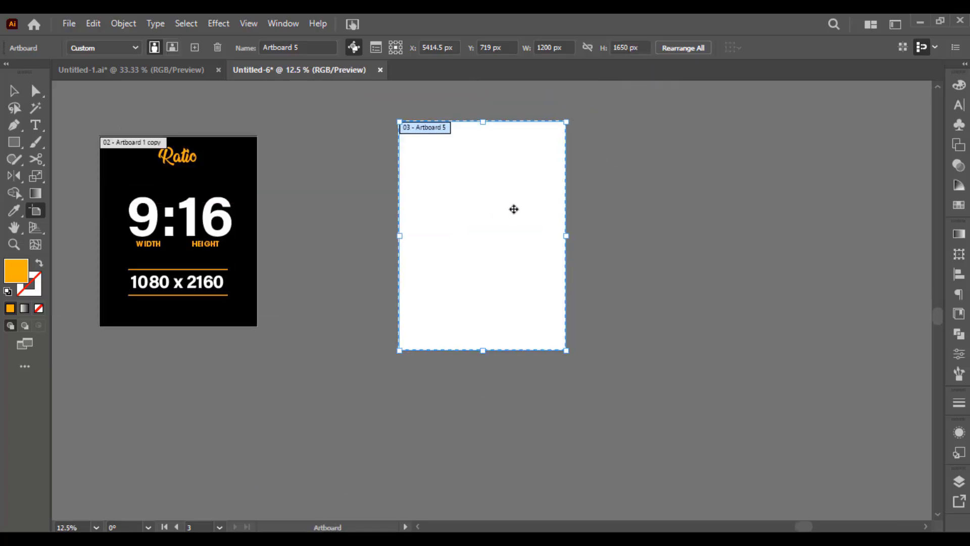
scroll(514, 209, "up", 1)
key("Escape")
left_click_drag(512, 198, 507, 208)
key("ctrl+0")
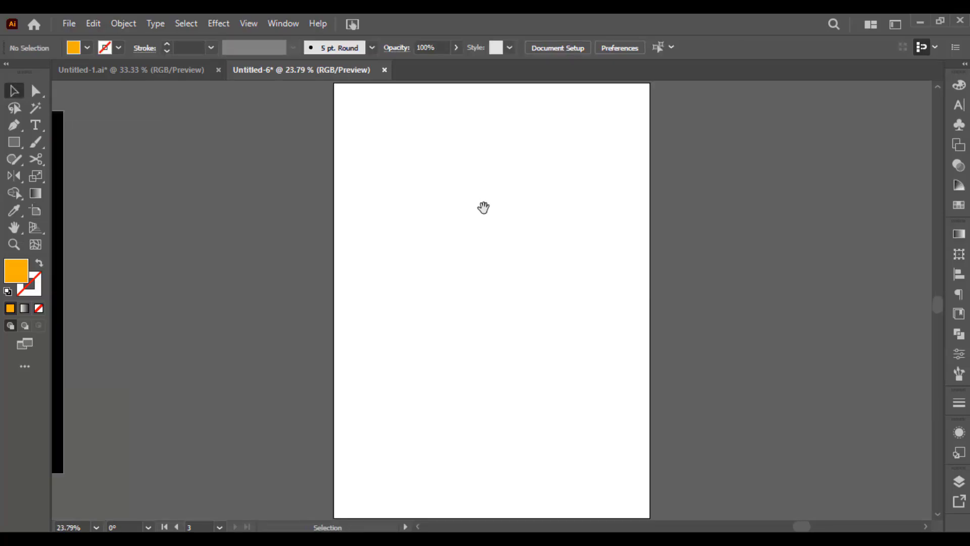
scroll(471, 210, "down", 1)
scroll(470, 211, "up", 1)
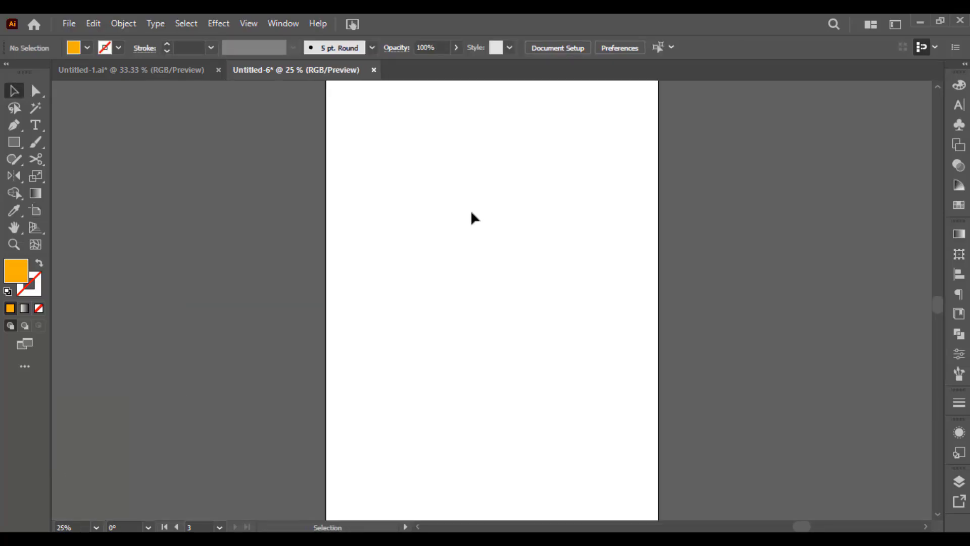
scroll(471, 210, "down", 1)
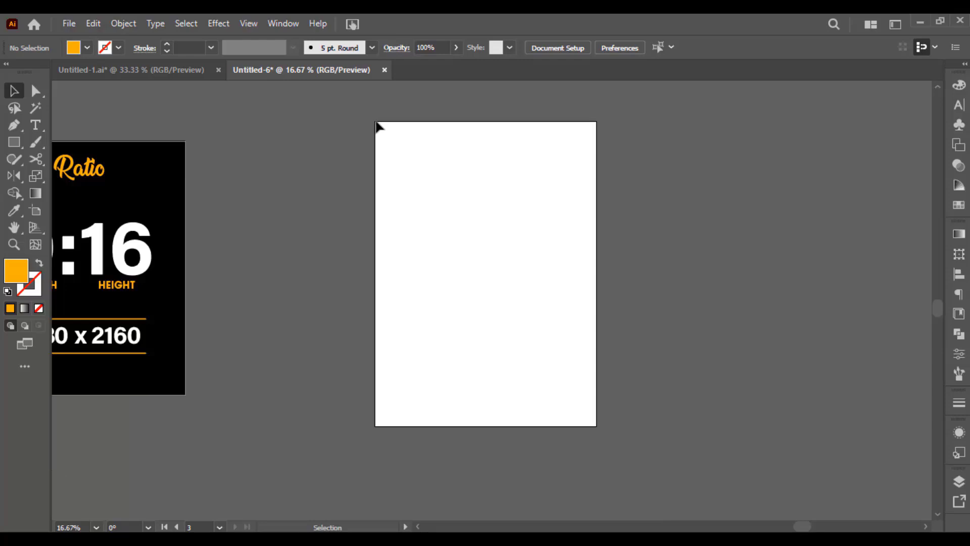
left_click(34, 217)
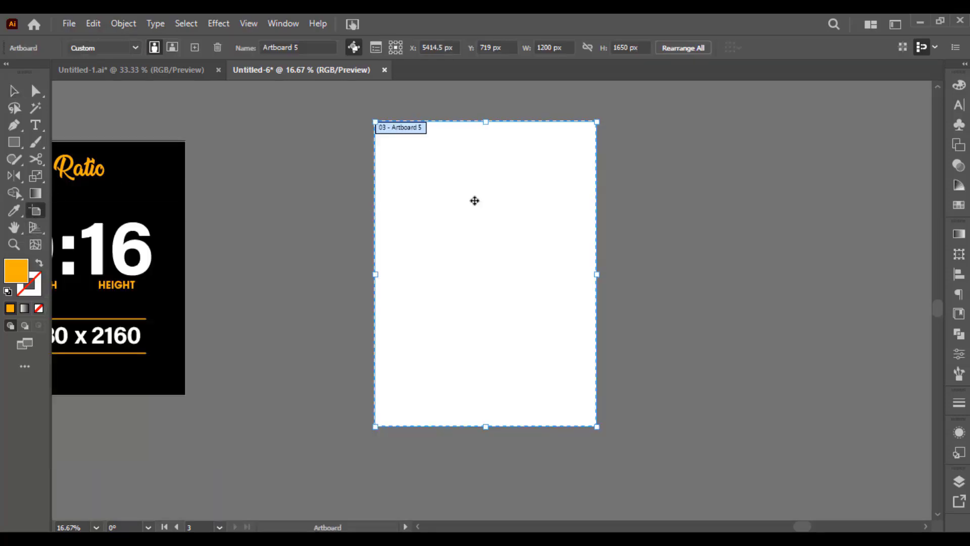
left_click(567, 45)
left_click(629, 47)
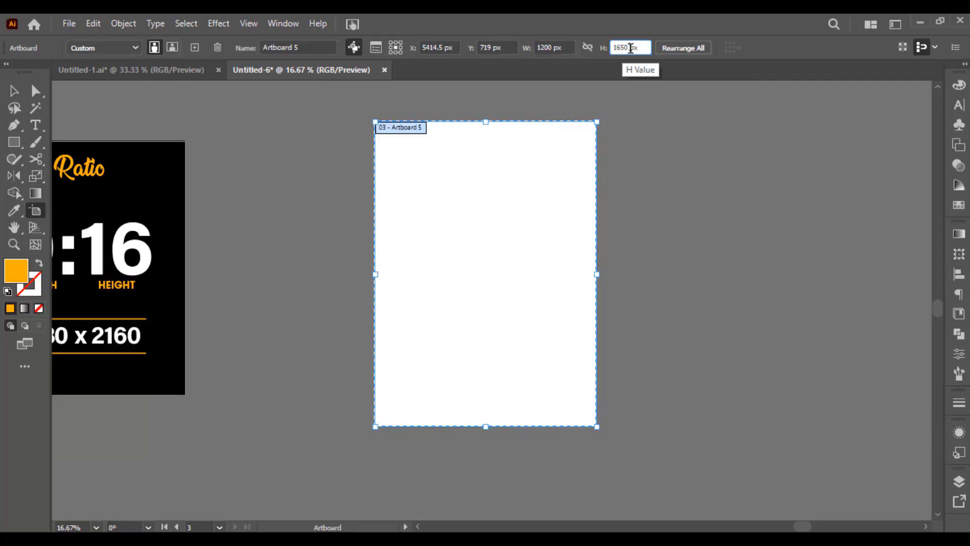
key("Return")
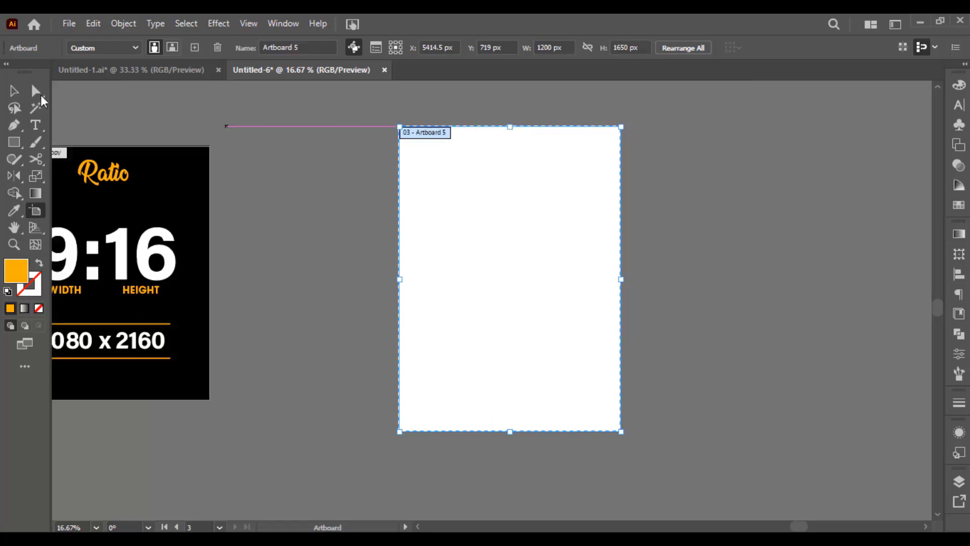
left_click(14, 91)
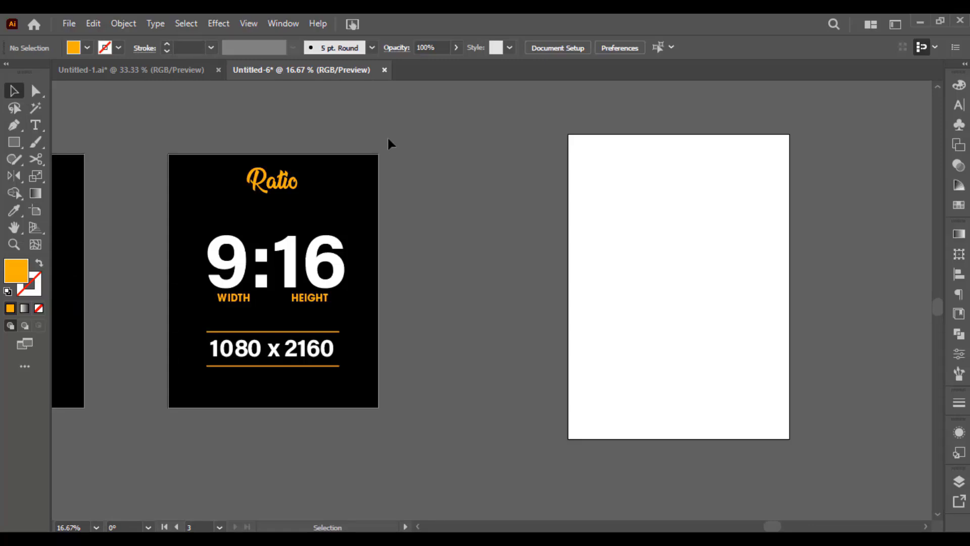
- Pan back to the HOW TO CHOOSE SIZES slide and fit it in the window
left_click_drag(238, 152, 596, 161)
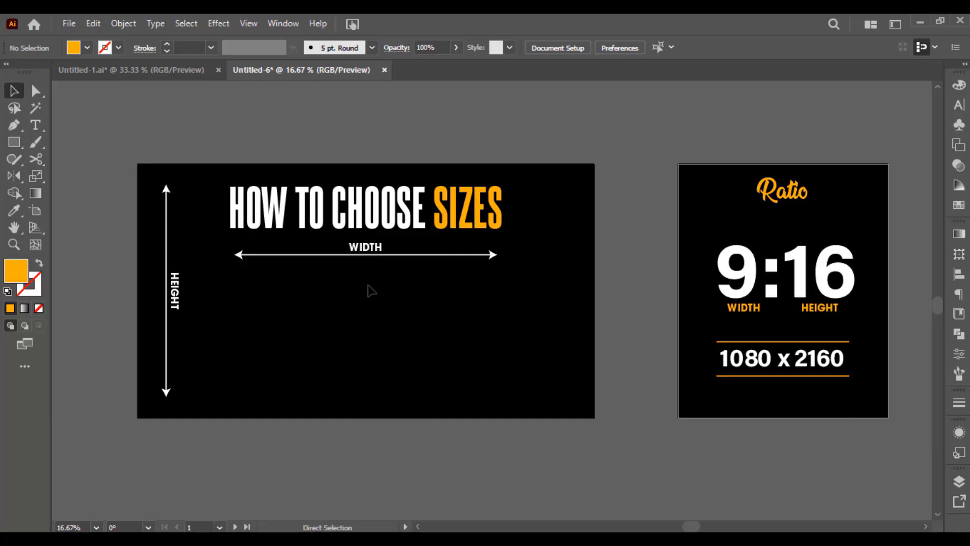
key("ctrl+0")
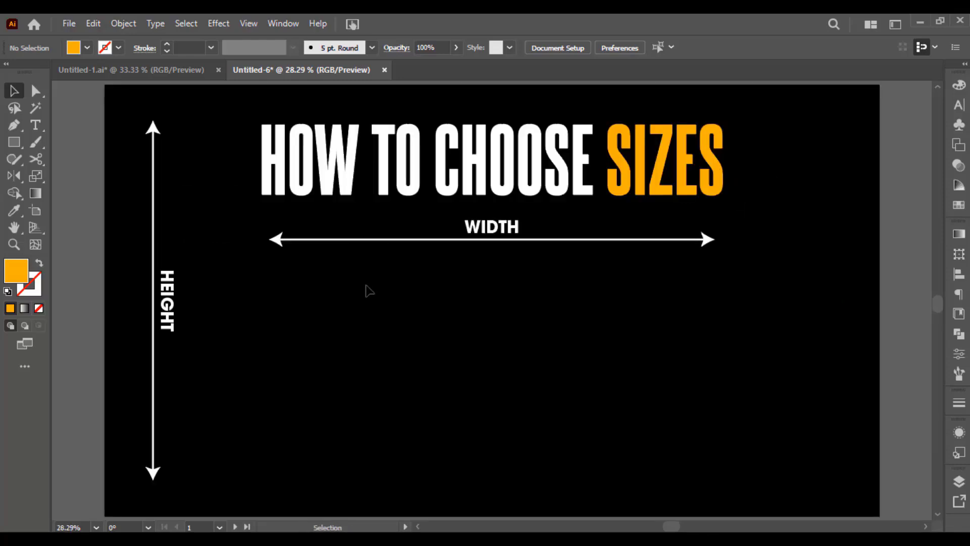